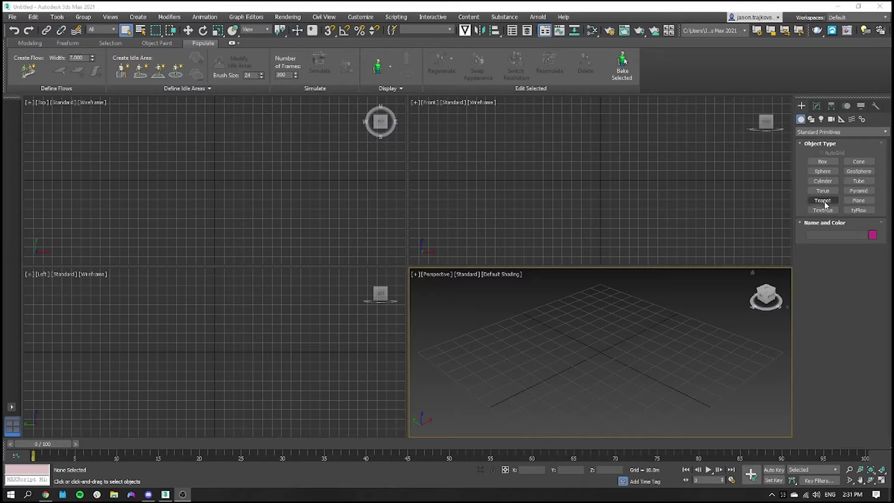
# Place one tyFlow object at the centre of the grid, undo the accidental second one, and maximize the perspective viewport.
pyautogui.click(859, 210)
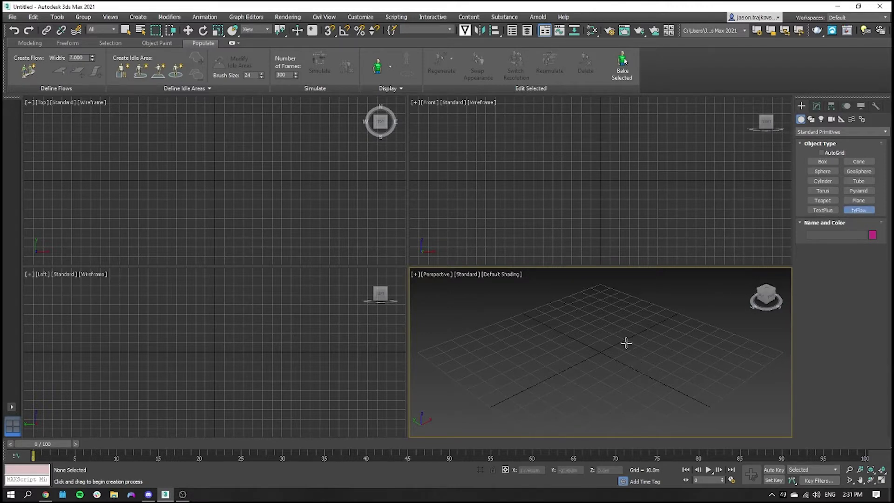
pyautogui.click(600, 352)
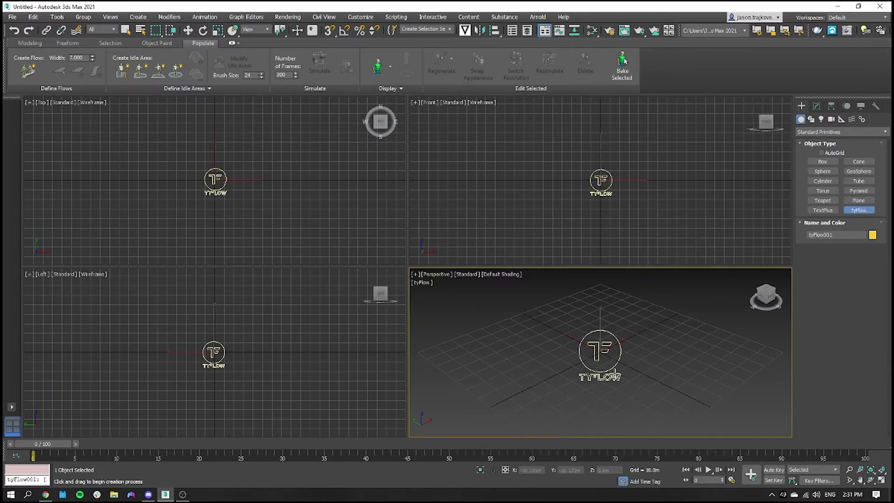
pyautogui.click(614, 363)
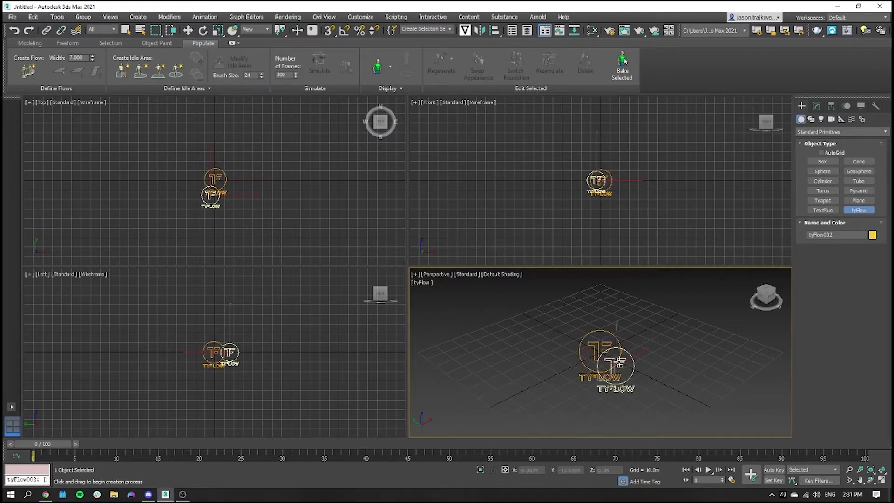
pyautogui.rightClick(621, 358)
pyautogui.hotkey('ctrl', 'z')
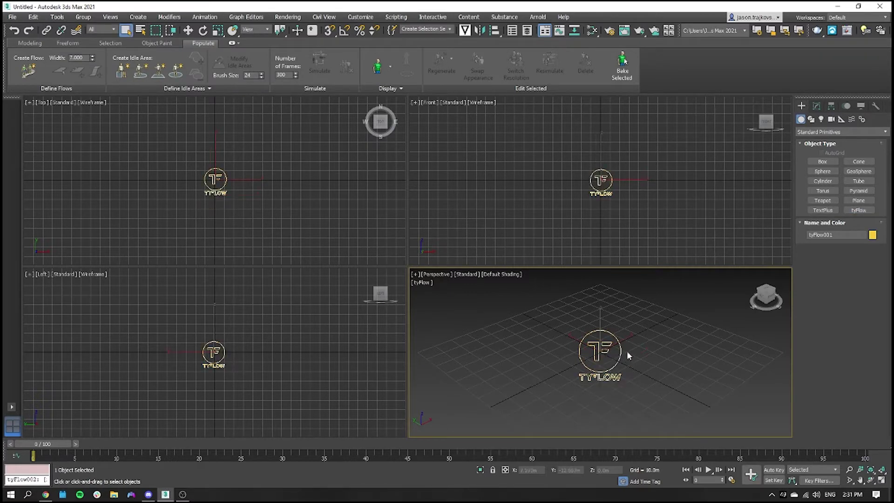
pyautogui.click(881, 480)
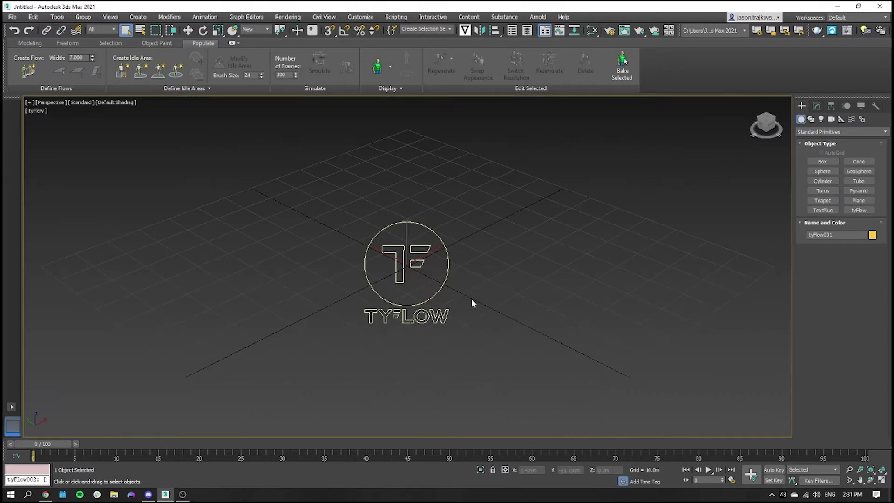
pyautogui.scroll(-3, 472, 250)
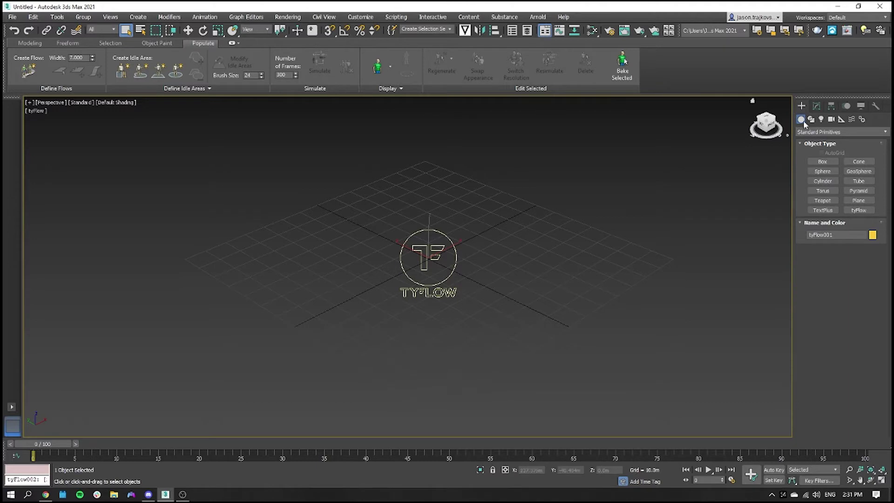
# Open the tyFlow object's editor, then shrink and move its window so the object in the viewport stays uncovered.
pyautogui.click(817, 106)
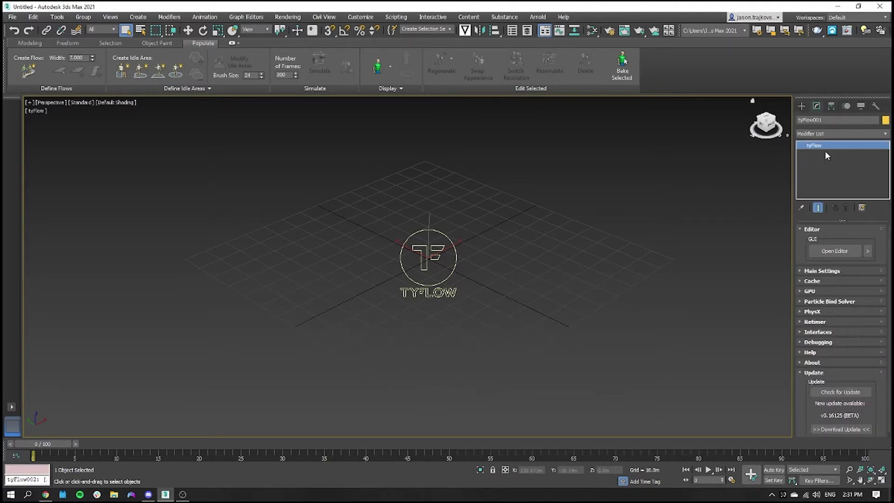
pyautogui.click(831, 251)
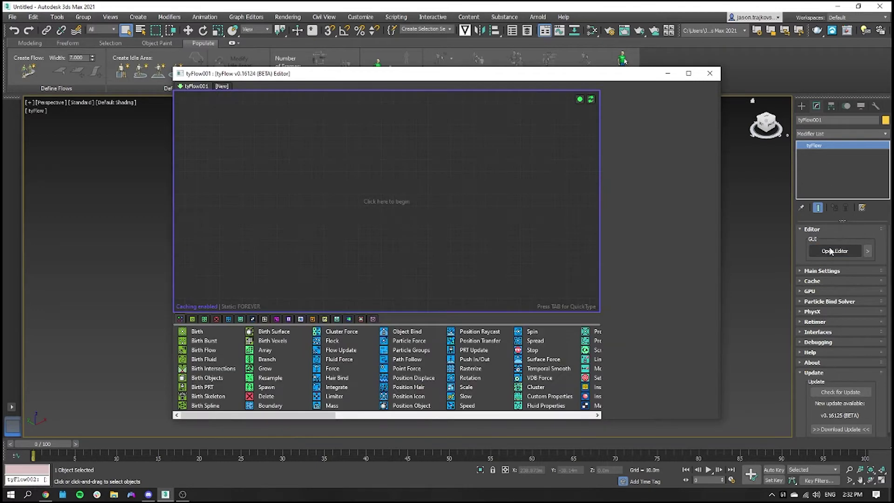
pyautogui.moveTo(633, 74); pyautogui.dragTo(554, 66)
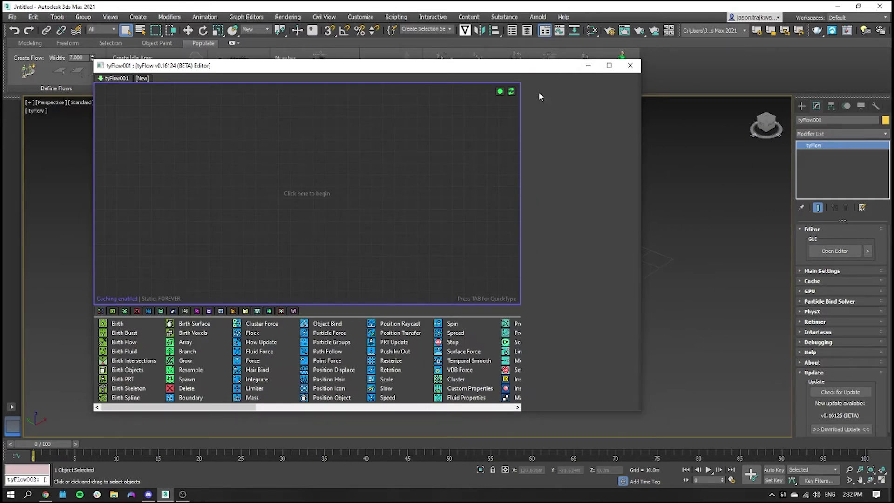
pyautogui.moveTo(640, 60); pyautogui.dragTo(435, 143)
pyautogui.moveTo(365, 151); pyautogui.dragTo(299, 154)
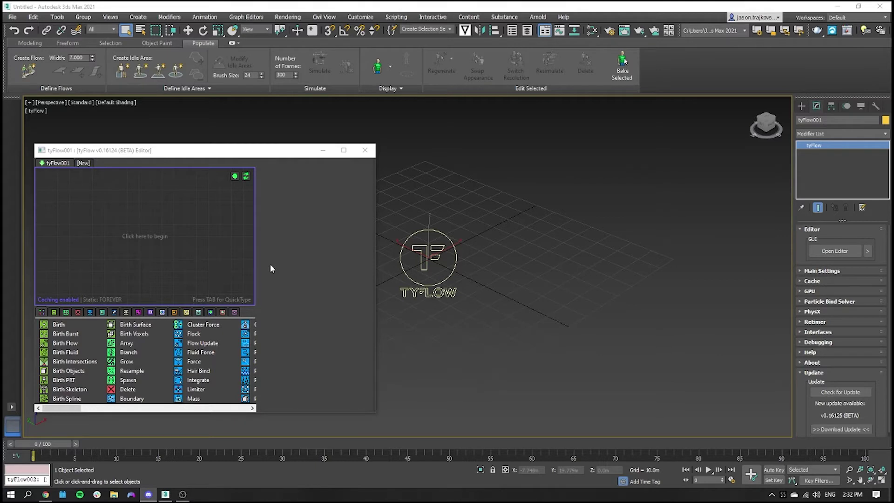
# Add the Simple Icon Flow preset to the empty flow graph.
pyautogui.rightClick(145, 226)
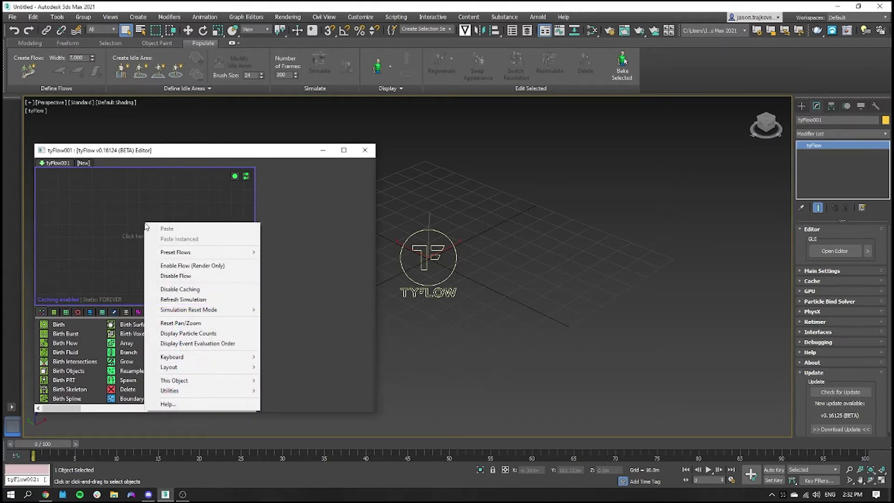
pyautogui.moveTo(190, 257)
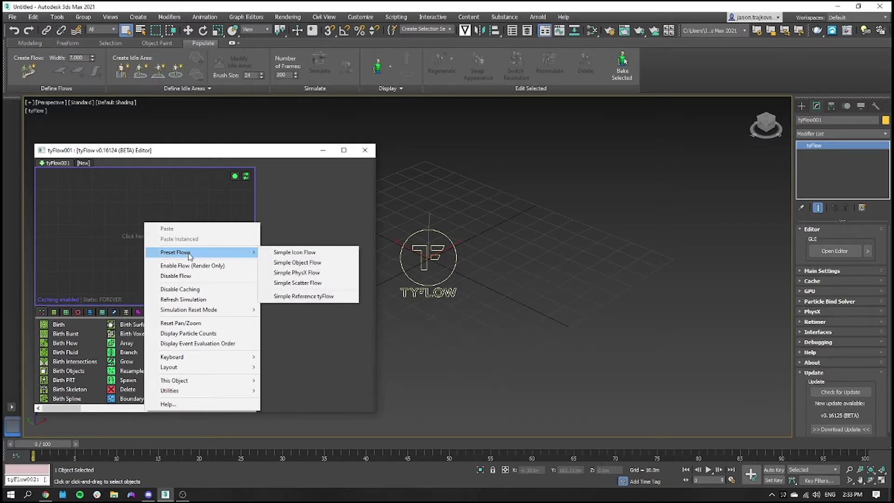
pyautogui.click(323, 255)
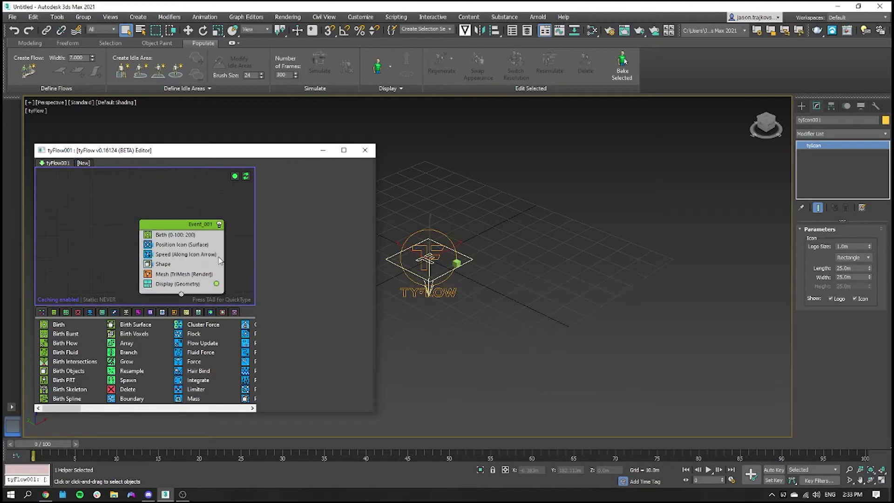
pyautogui.rightClick(232, 233)
pyautogui.click(239, 228)
pyautogui.moveTo(252, 233); pyautogui.dragTo(222, 221, button='middle')
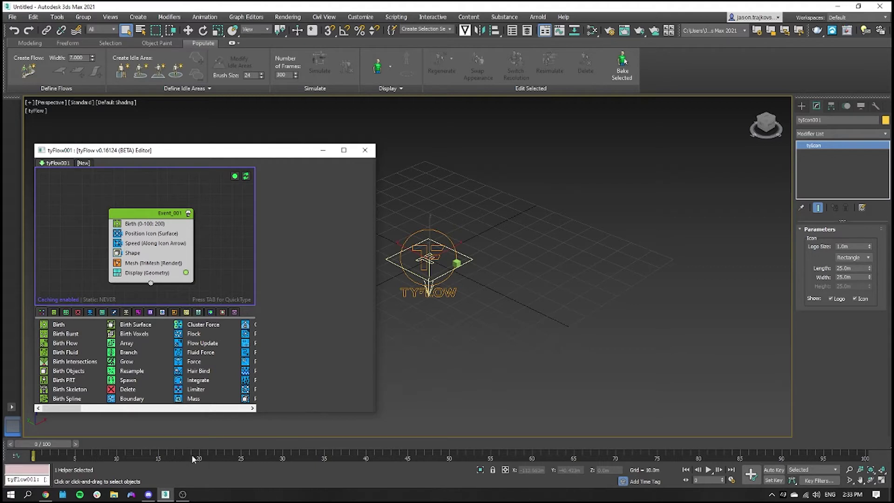
# Raise the flow's emitter icon to about 29 m above the grid, playing the particle simulation before and after the move.
pyautogui.click(709, 470)
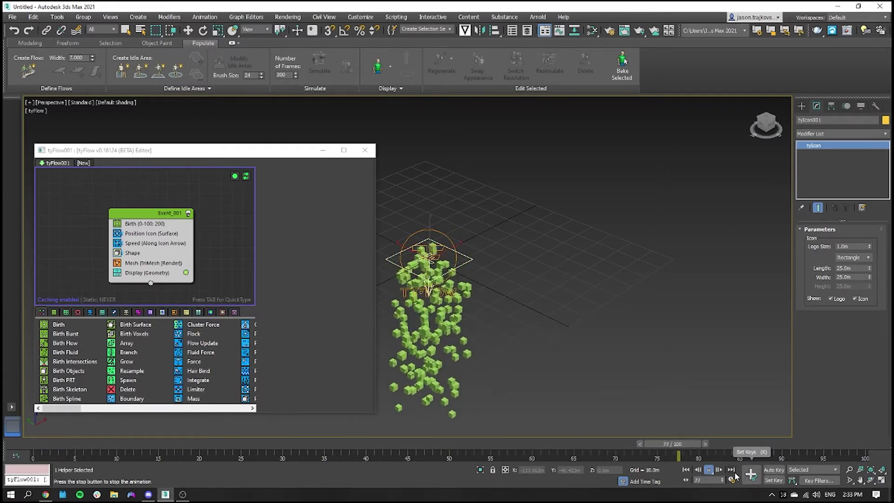
pyautogui.click(709, 469)
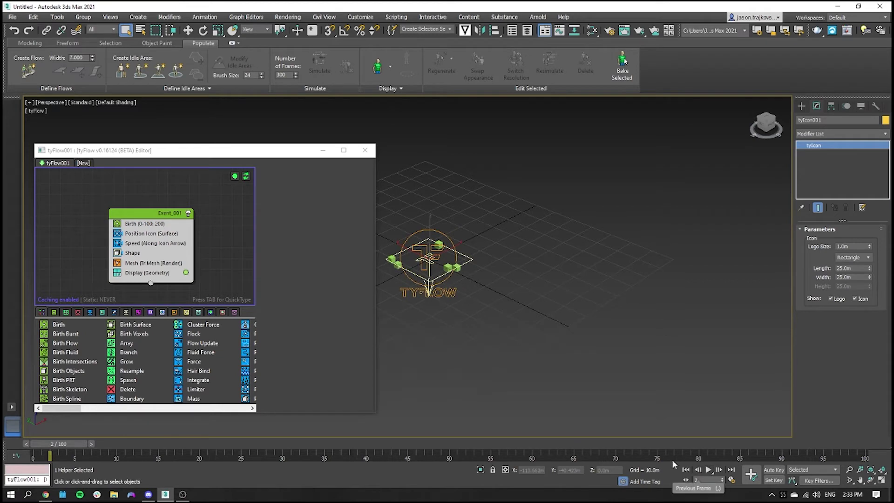
pyautogui.click(186, 31)
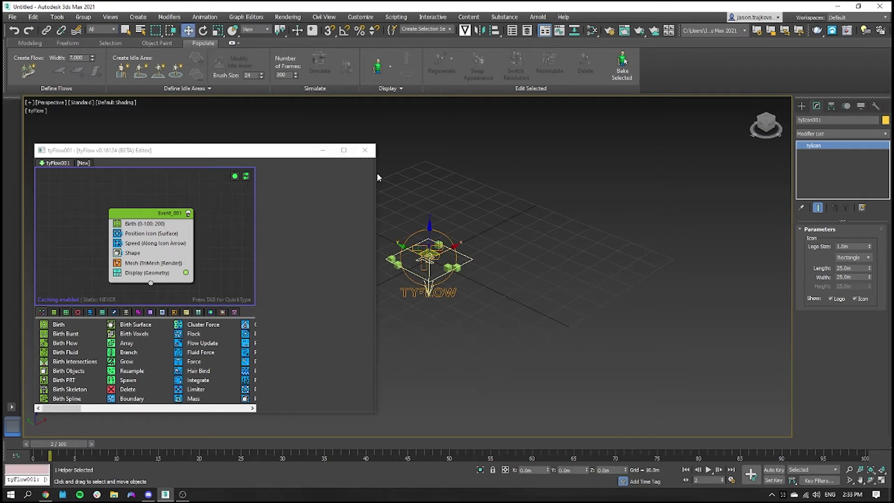
pyautogui.moveTo(432, 233); pyautogui.dragTo(426, 155)
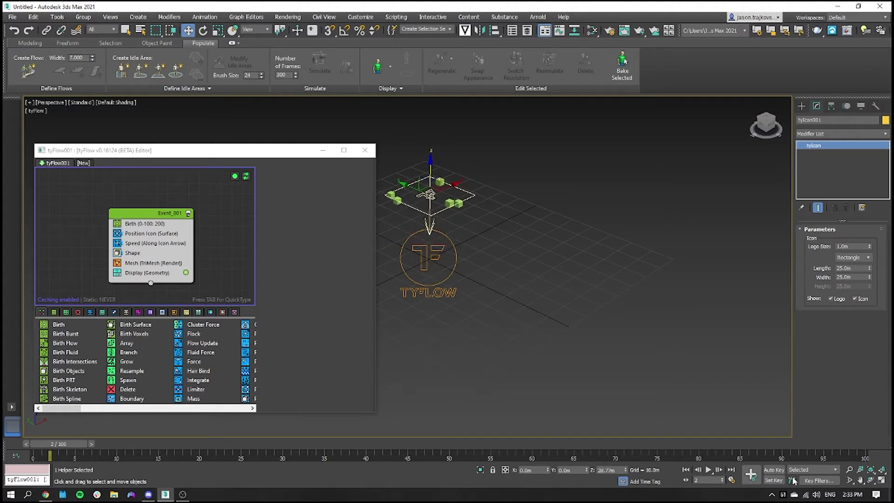
pyautogui.click(709, 470)
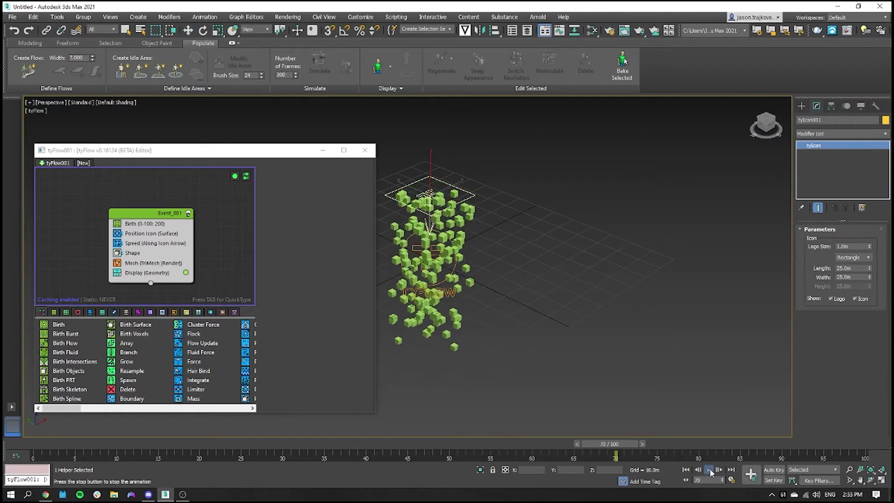
pyautogui.click(710, 472)
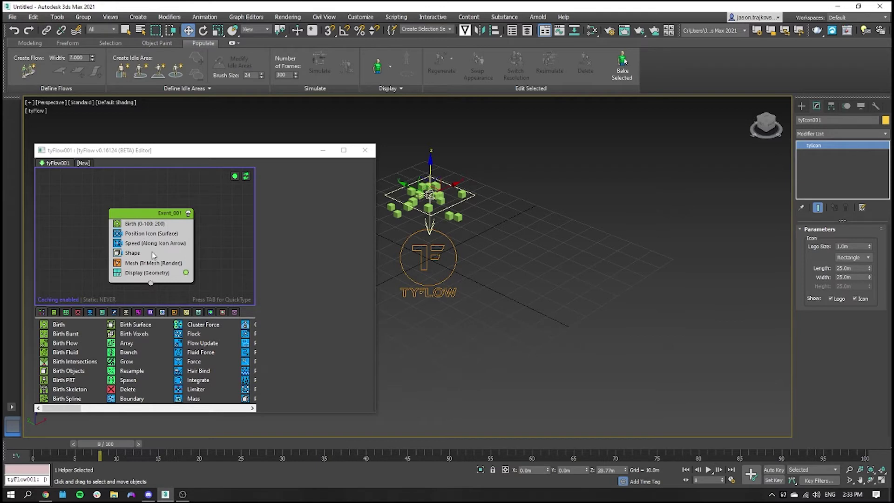
# Disable the icon flow event and add the Simple Object Flow preset, emitting particles from the selected object.
pyautogui.click(188, 213)
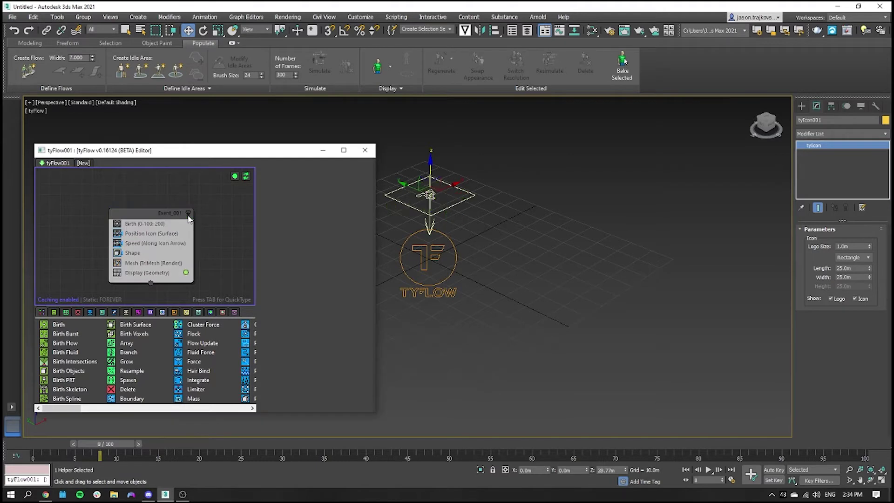
pyautogui.rightClick(214, 220)
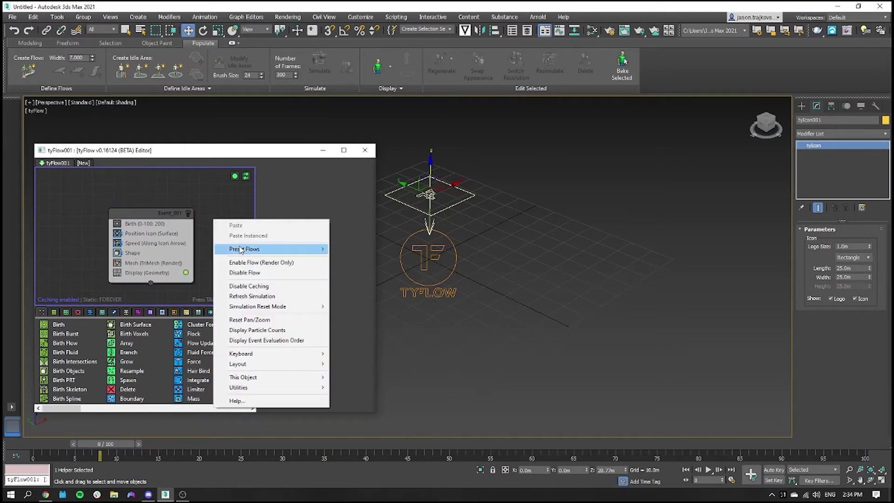
pyautogui.moveTo(240, 250)
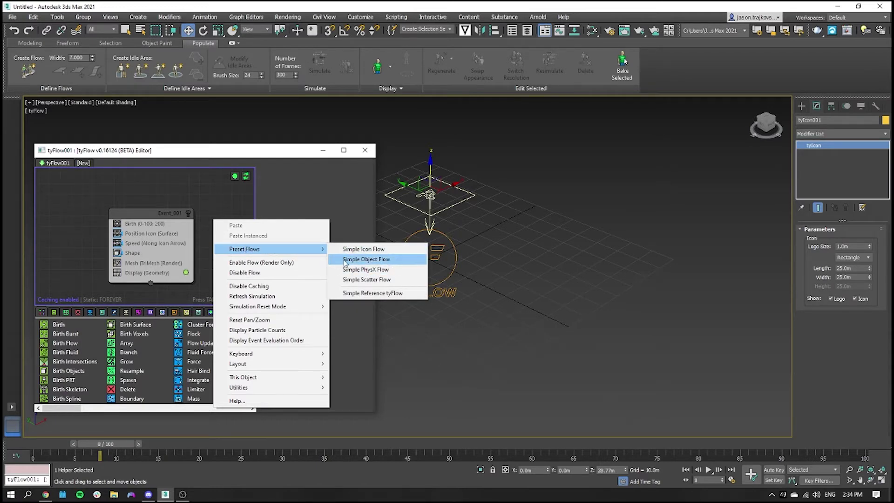
pyautogui.click(373, 263)
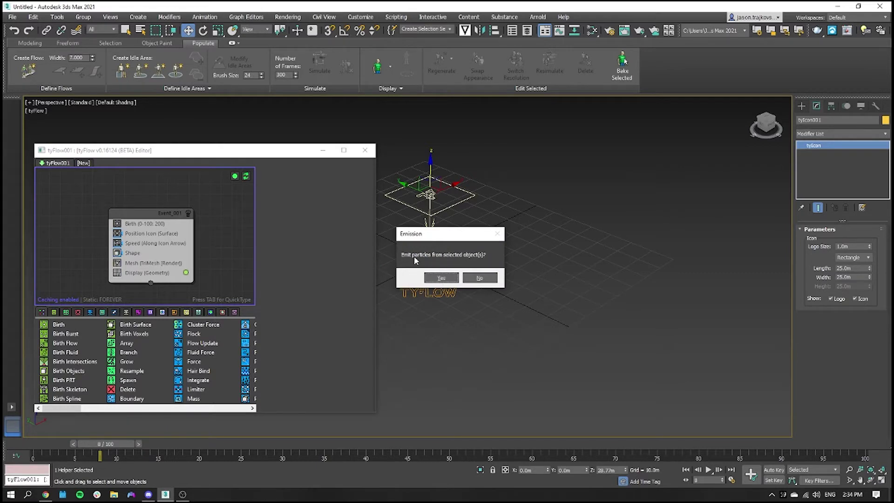
pyautogui.click(442, 279)
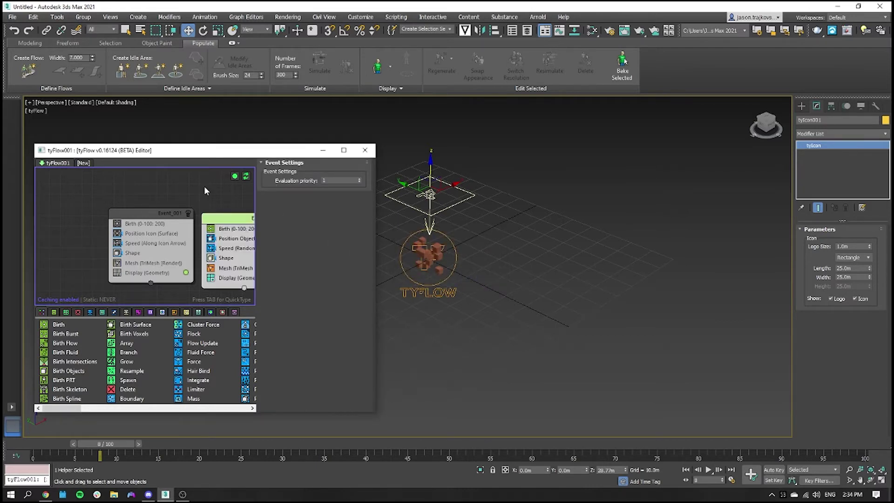
pyautogui.moveTo(212, 193); pyautogui.dragTo(137, 190, button='middle')
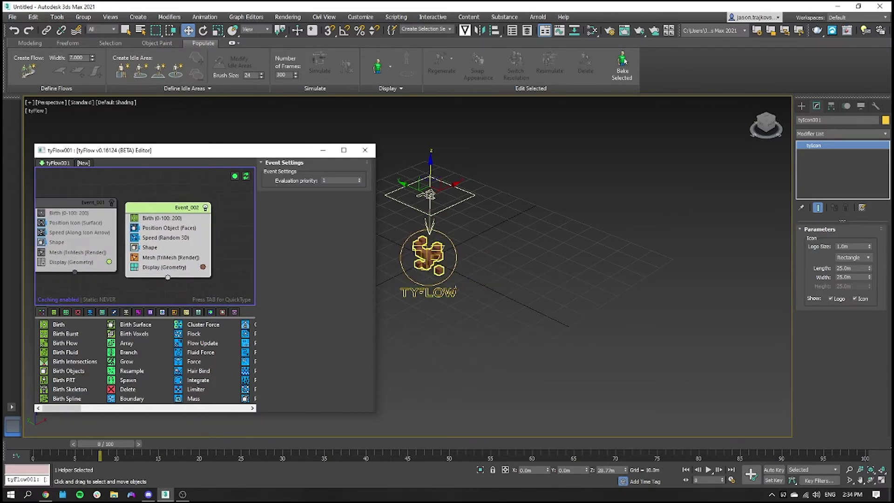
# Create a large sphere on the grid beside the tyFlow logo and raise it along the Z axis.
pyautogui.click(458, 267)
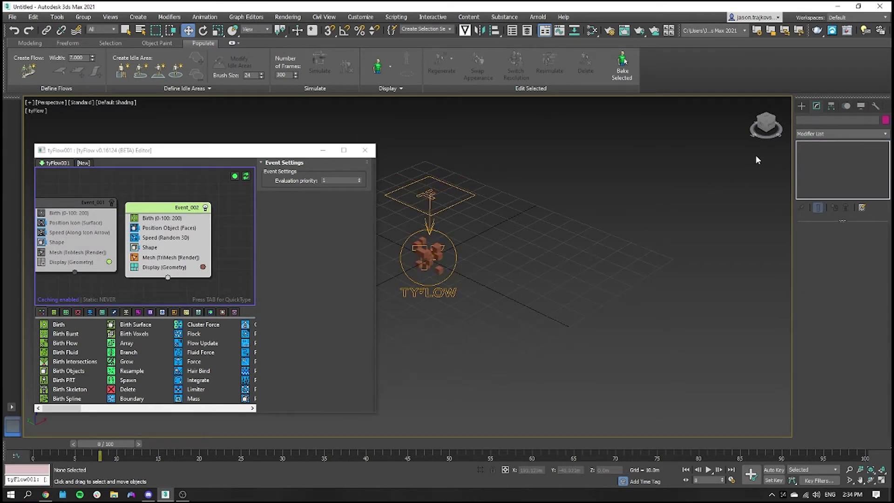
pyautogui.click(802, 106)
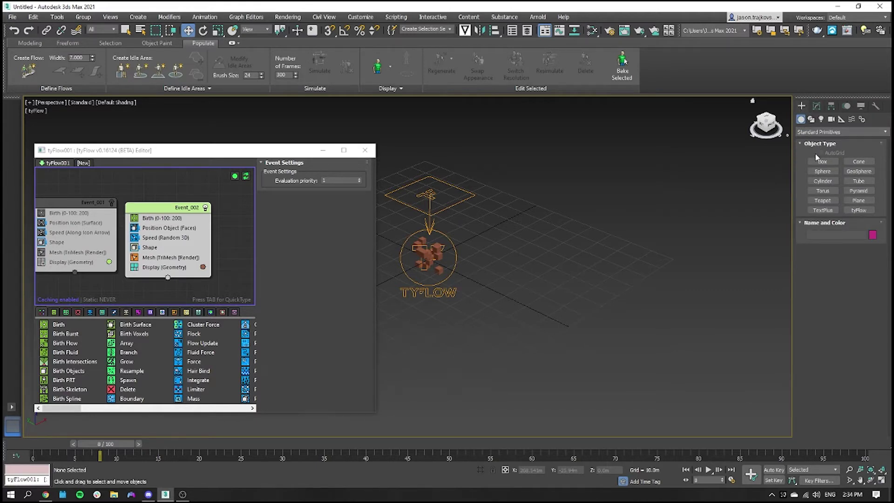
pyautogui.click(825, 171)
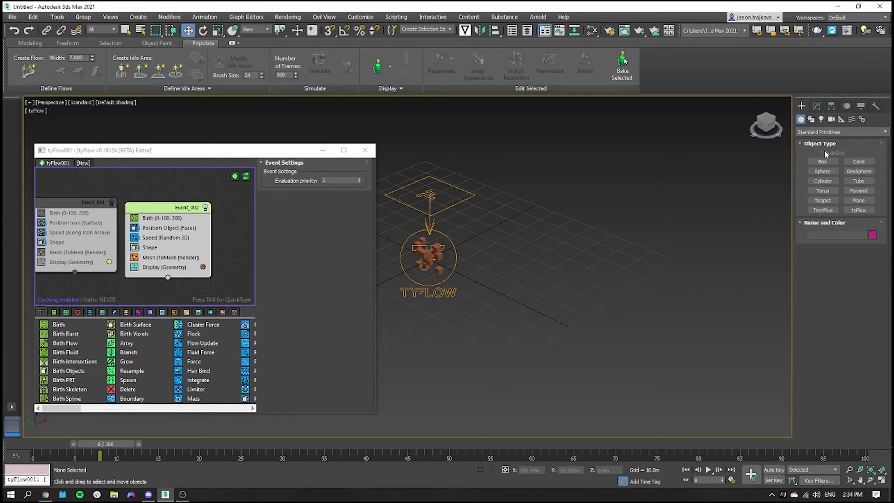
pyautogui.click(822, 172)
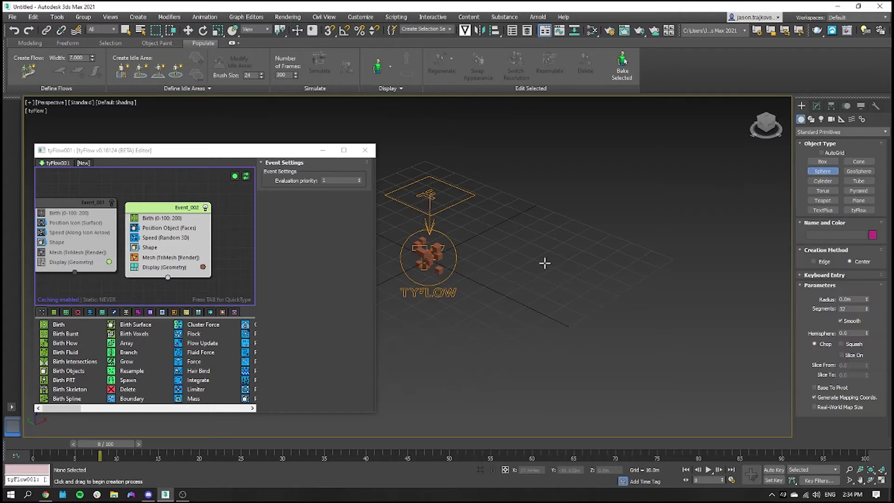
pyautogui.moveTo(525, 305); pyautogui.dragTo(538, 333)
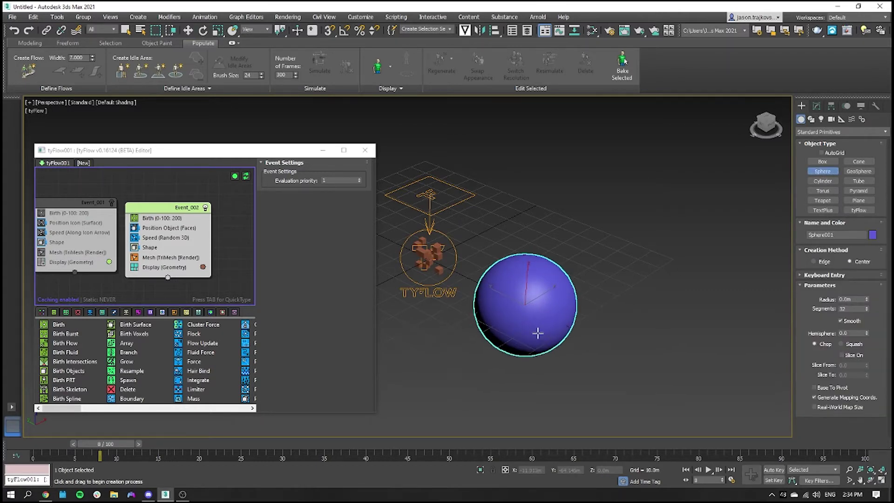
pyautogui.click(188, 30)
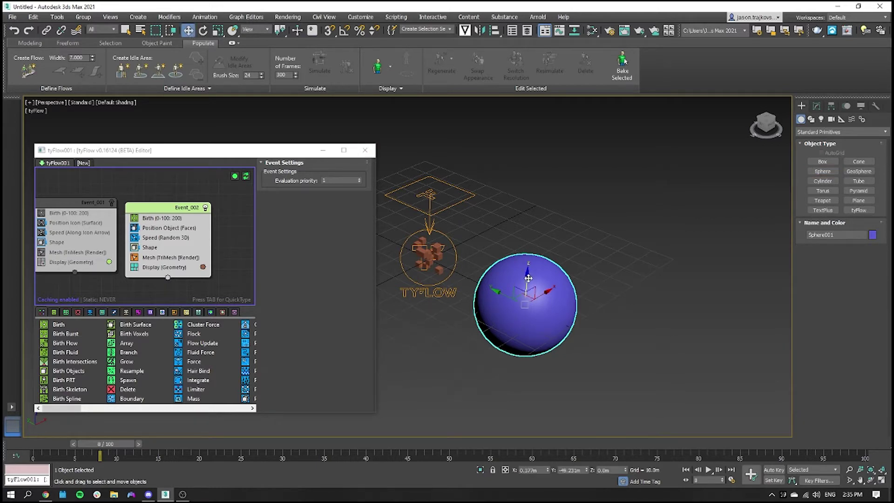
pyautogui.moveTo(532, 278); pyautogui.dragTo(536, 236)
pyautogui.click(636, 295)
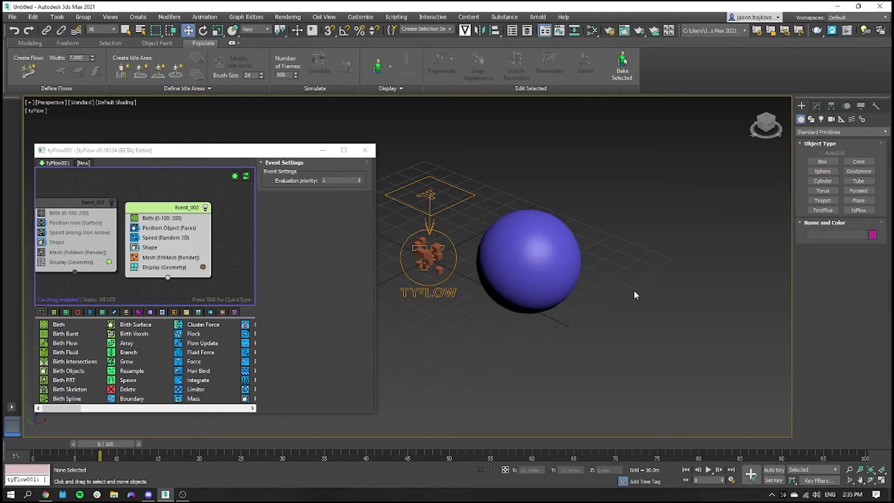
pyautogui.rightClick(531, 282)
pyautogui.rightClick(614, 297)
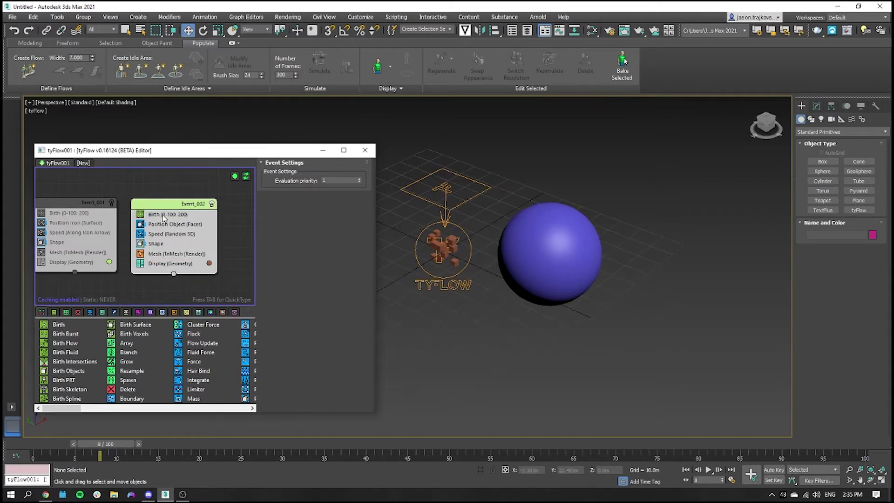
# Assign the blue sphere as the emitter object in the object flow event's Position Object operator.
pyautogui.click(164, 215)
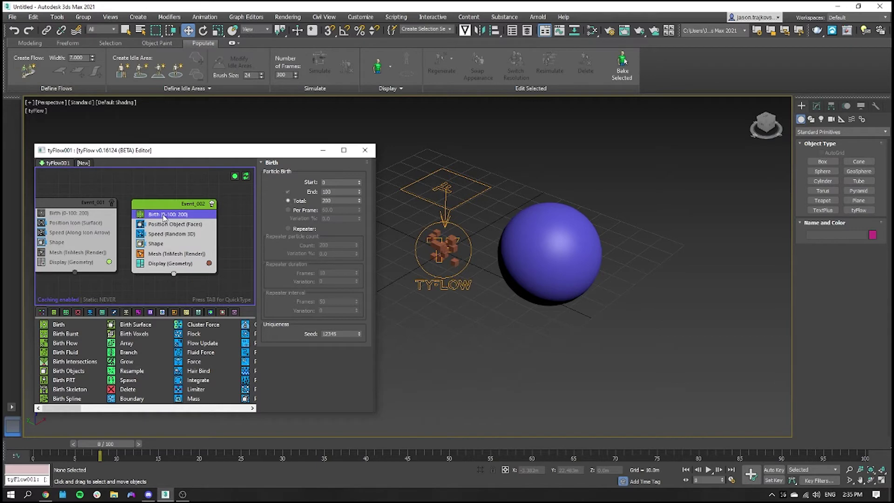
pyautogui.click(205, 224)
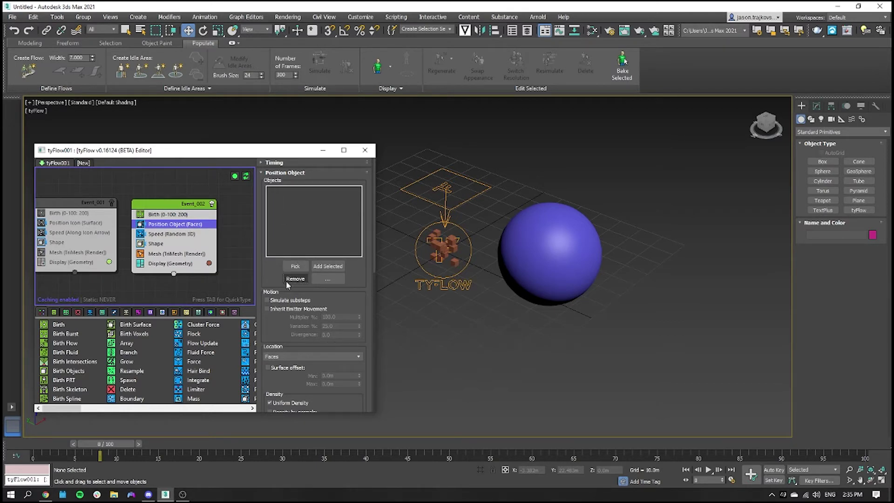
pyautogui.click(295, 266)
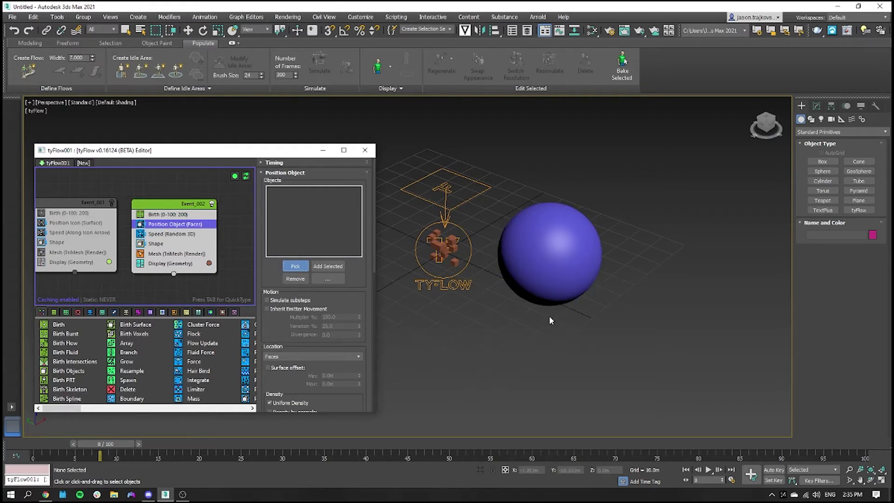
pyautogui.click(541, 269)
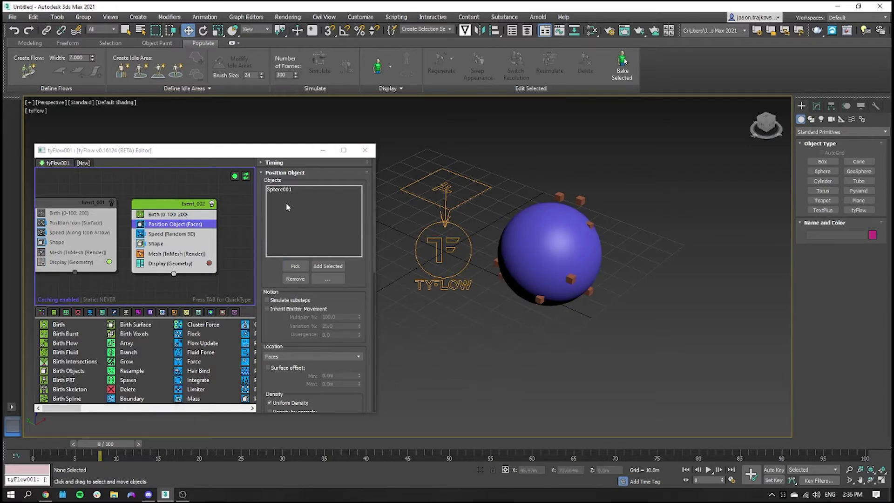
# Change the object flow event's 3D particle shape to Sphere (MidRes) and play the simulation.
pyautogui.click(172, 245)
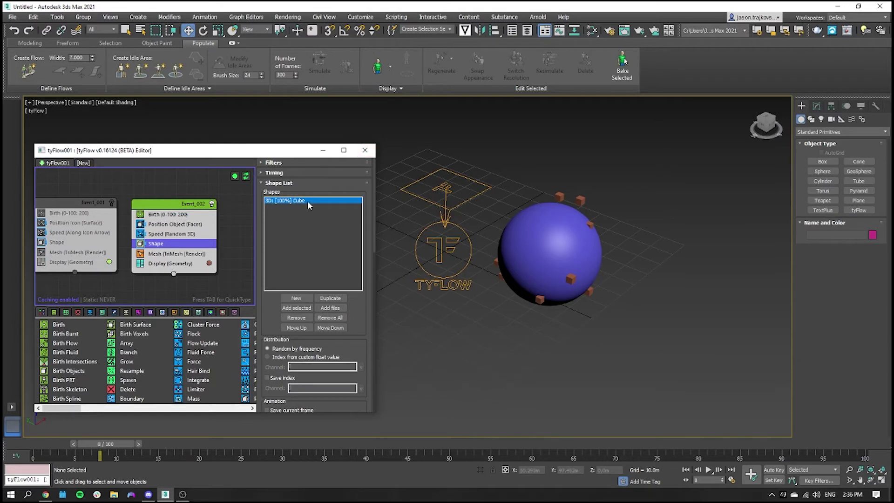
pyautogui.scroll(-5, 334, 286)
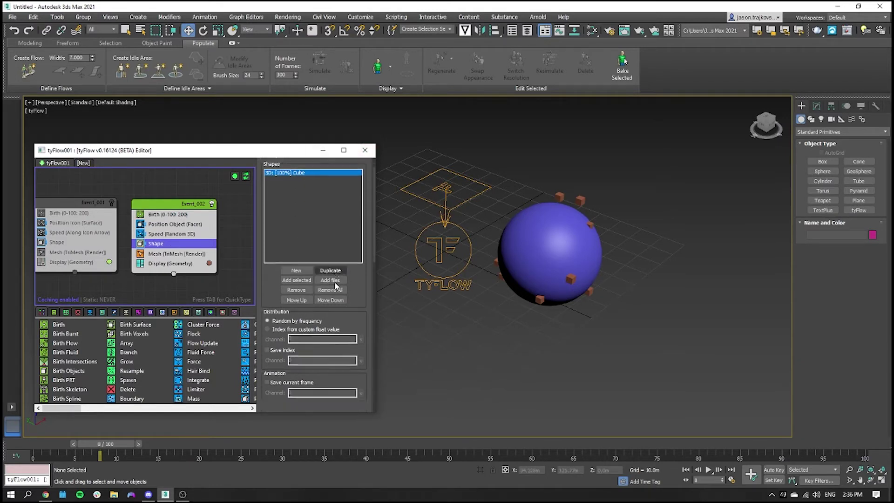
pyautogui.scroll(-6, 335, 287)
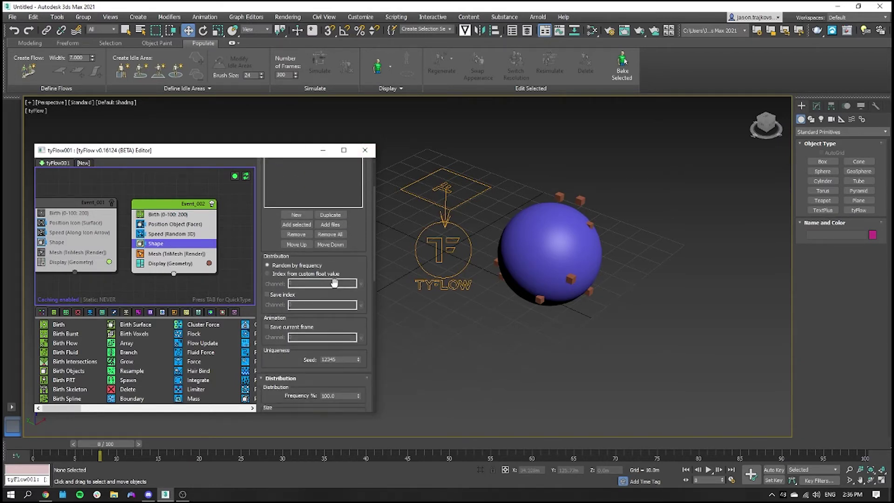
pyautogui.scroll(-3, 334, 283)
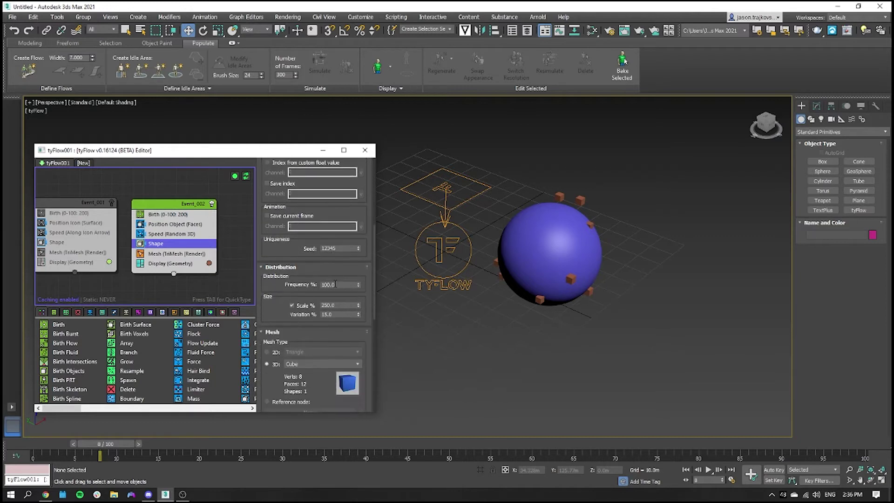
pyautogui.scroll(-4, 332, 326)
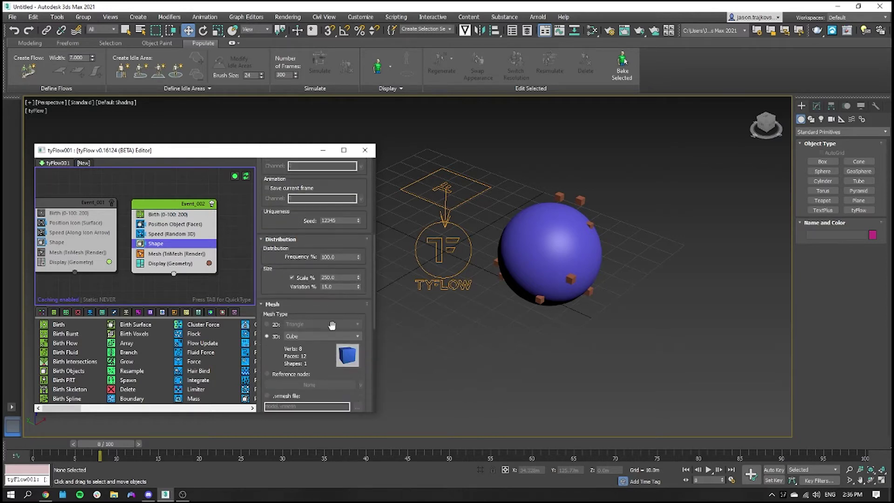
pyautogui.scroll(-2, 318, 300)
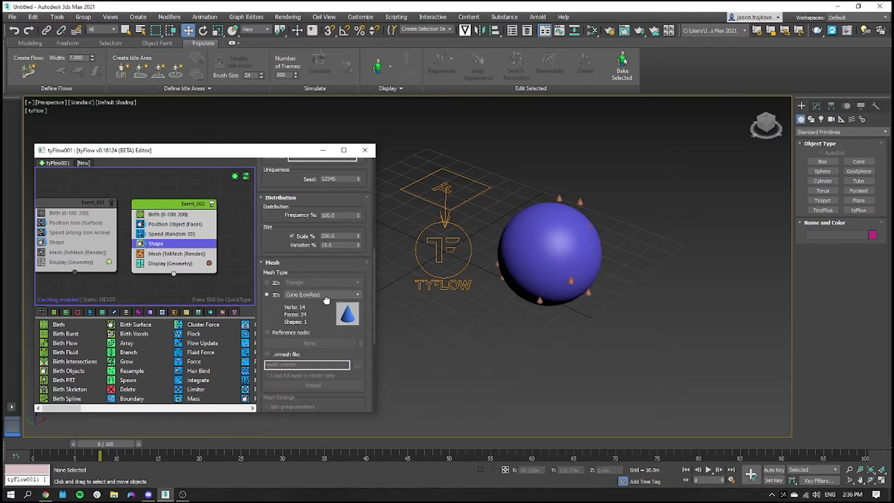
pyautogui.click(357, 294)
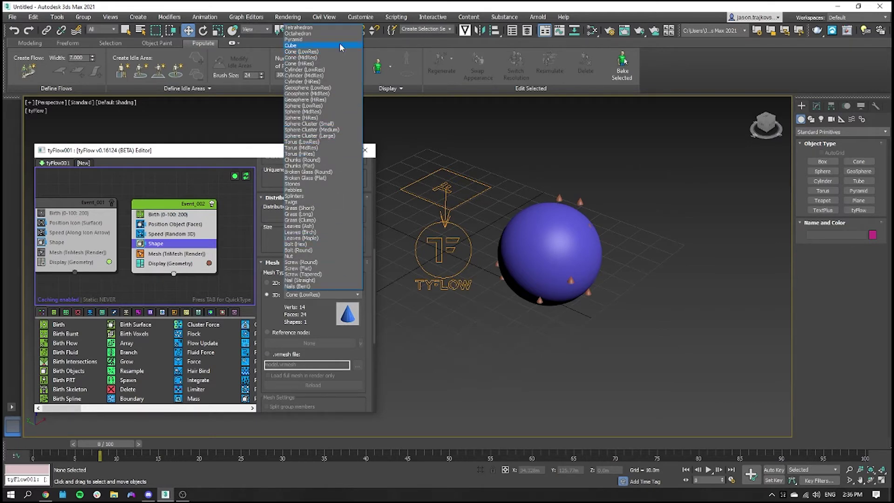
pyautogui.click(326, 113)
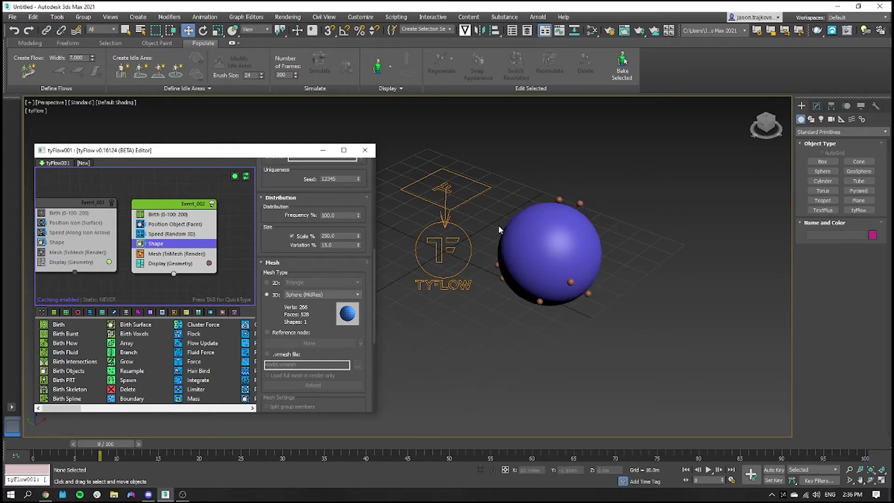
pyautogui.click(708, 470)
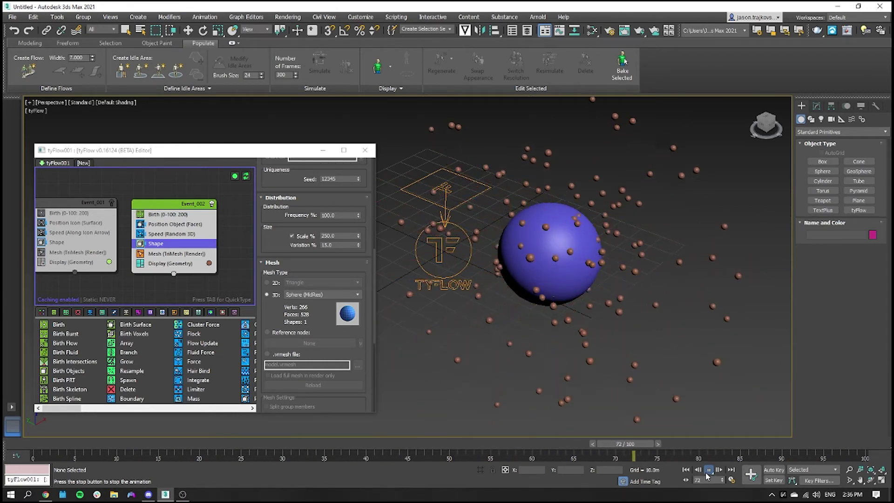
pyautogui.click(707, 472)
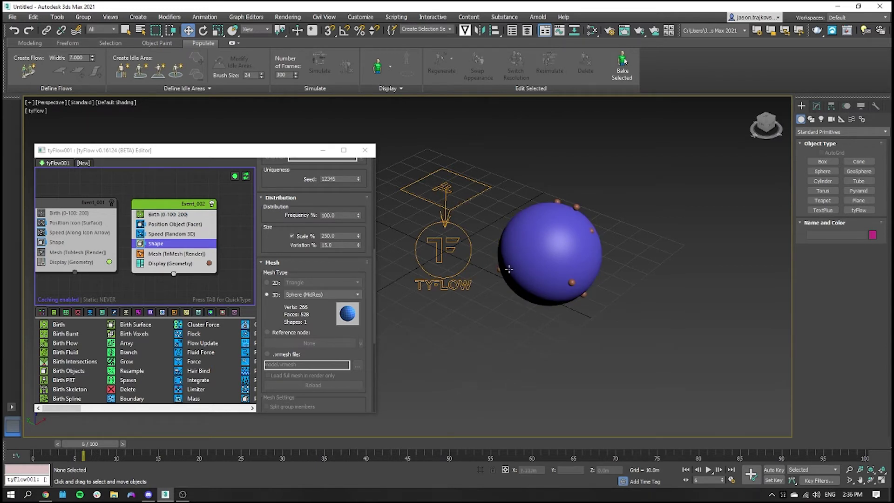
# Disable the object flow event, add the Simple PhysX Flow preset and place its event beside the disabled one.
pyautogui.click(212, 205)
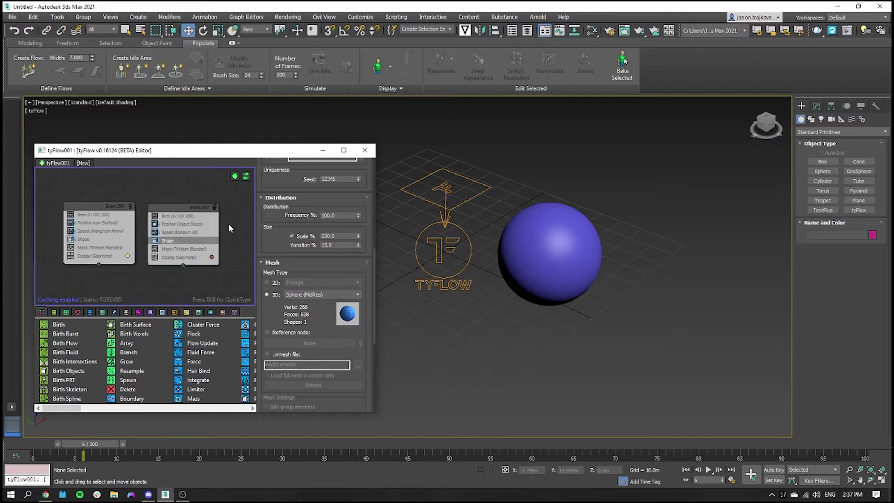
pyautogui.scroll(-3, 228, 223)
pyautogui.rightClick(186, 218)
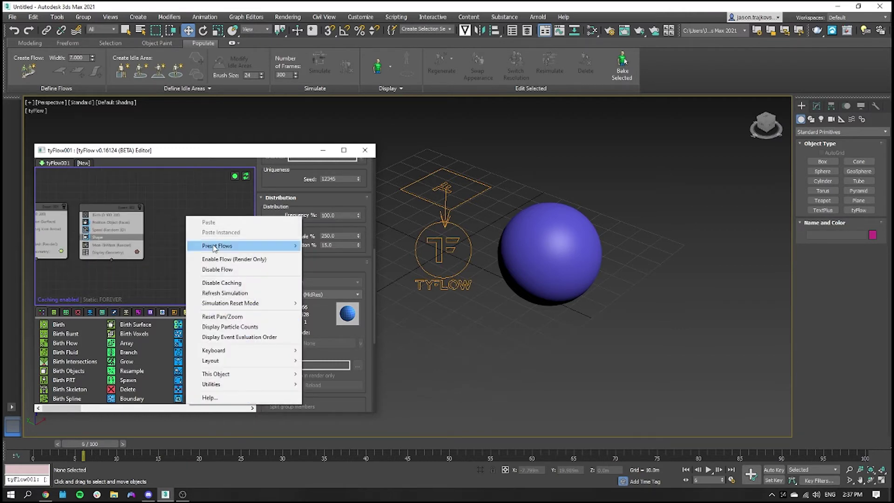
pyautogui.moveTo(215, 248)
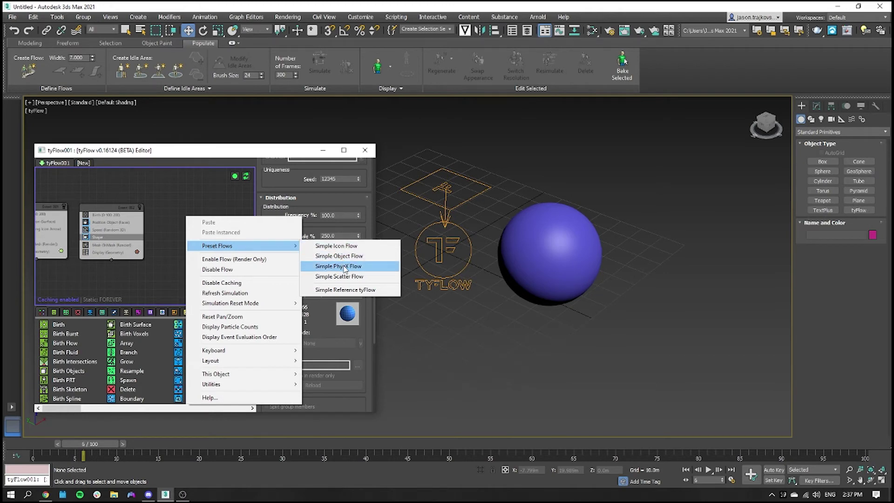
pyautogui.click(331, 265)
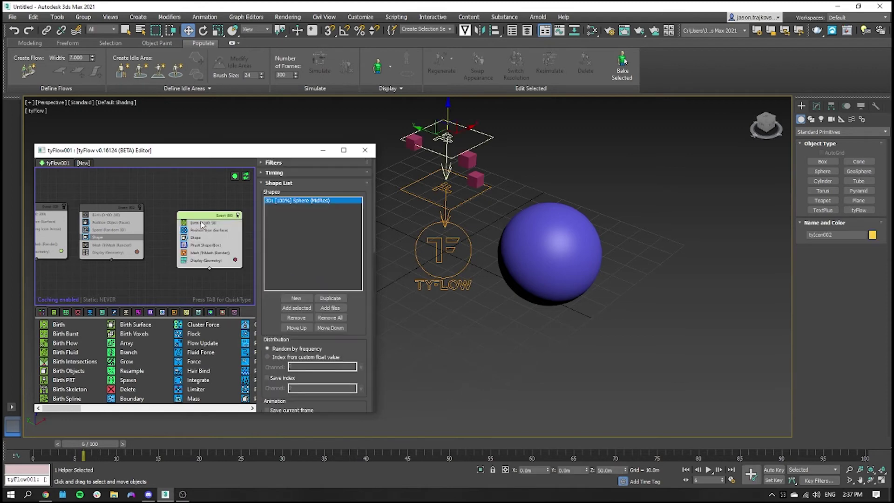
pyautogui.moveTo(208, 218); pyautogui.dragTo(188, 206)
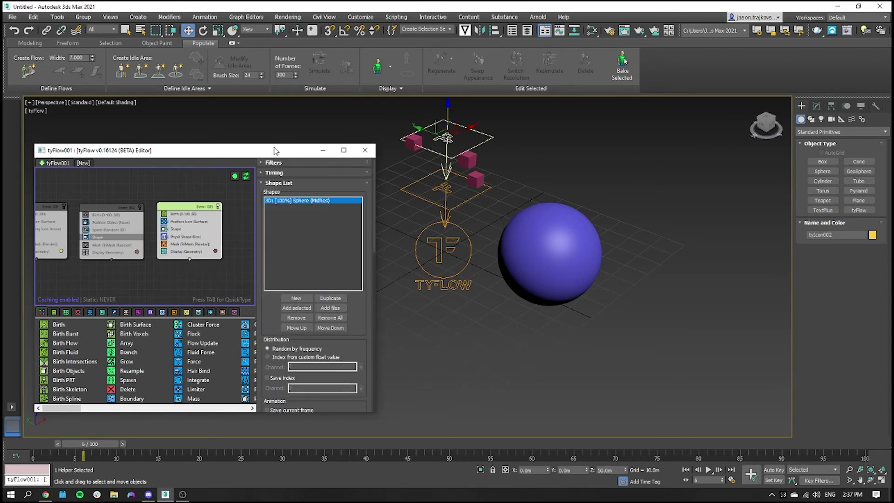
# Play the PhysX particle simulation with the whole emitter and grid in view, then stop it.
pyautogui.moveTo(275, 151); pyautogui.dragTo(257, 157)
pyautogui.moveTo(422, 224); pyautogui.dragTo(441, 269, button='middle')
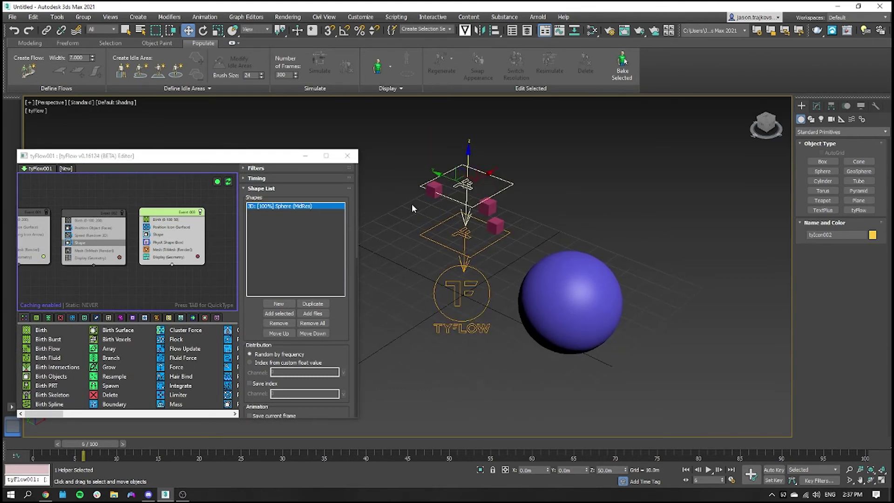
pyautogui.click(710, 469)
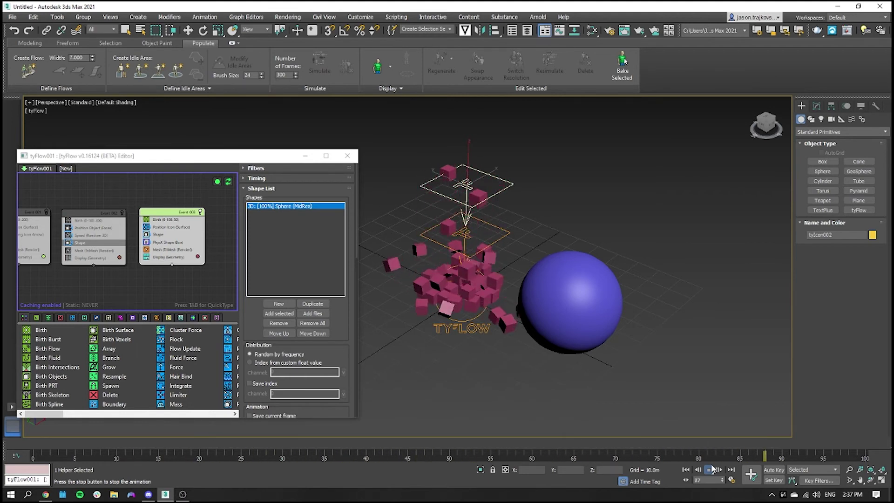
pyautogui.click(712, 470)
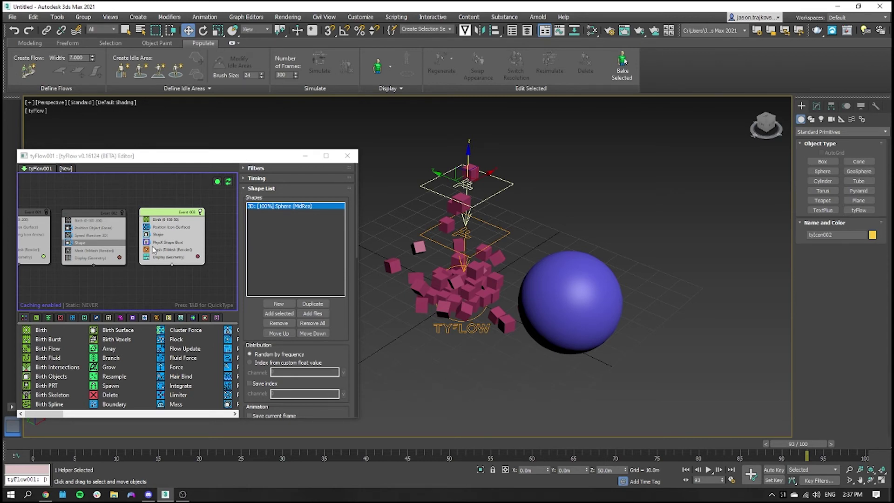
# Disable the PhysX event and add the Simple Scatter Flow preset beside it, declining to scatter particles on the selected object.
pyautogui.scroll(-5, 208, 252)
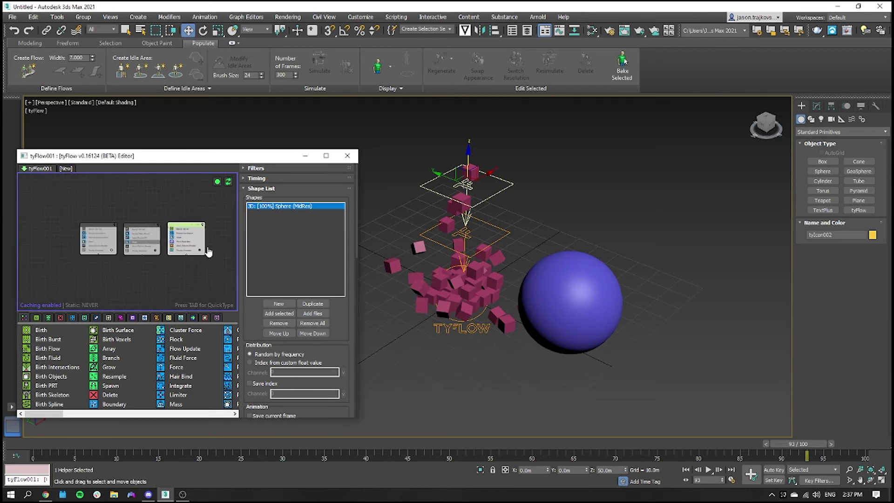
pyautogui.moveTo(209, 251); pyautogui.dragTo(124, 239, button='middle')
pyautogui.scroll(5, 167, 244)
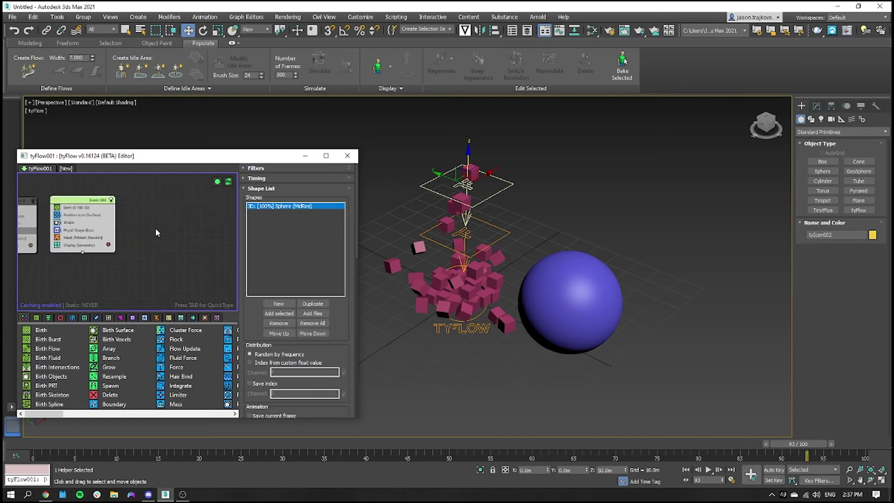
pyautogui.click(165, 216)
pyautogui.click(112, 199)
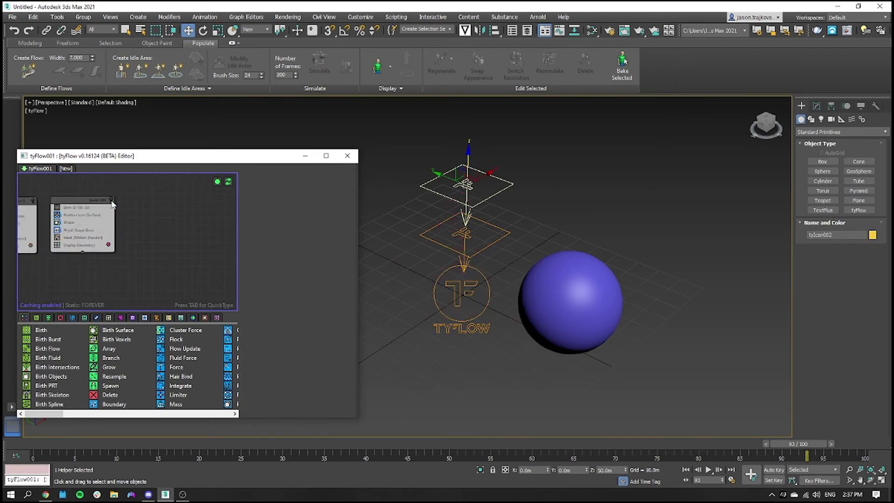
pyautogui.rightClick(173, 218)
pyautogui.moveTo(205, 248)
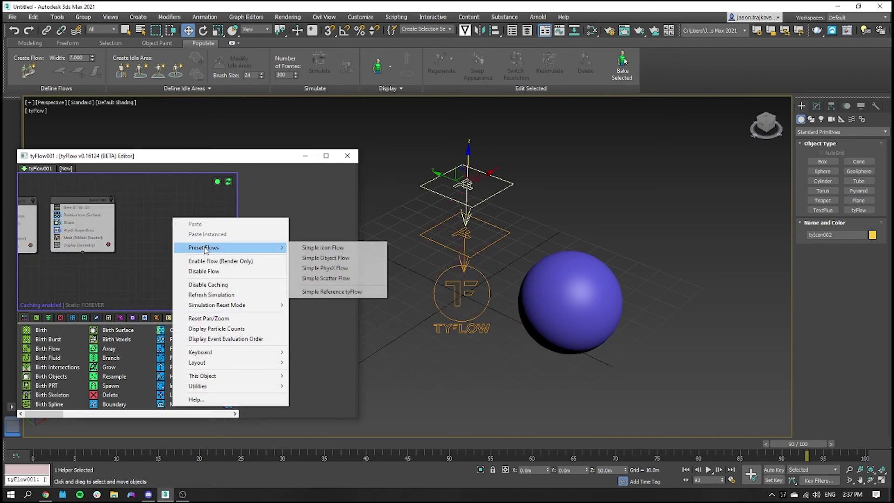
pyautogui.click(325, 278)
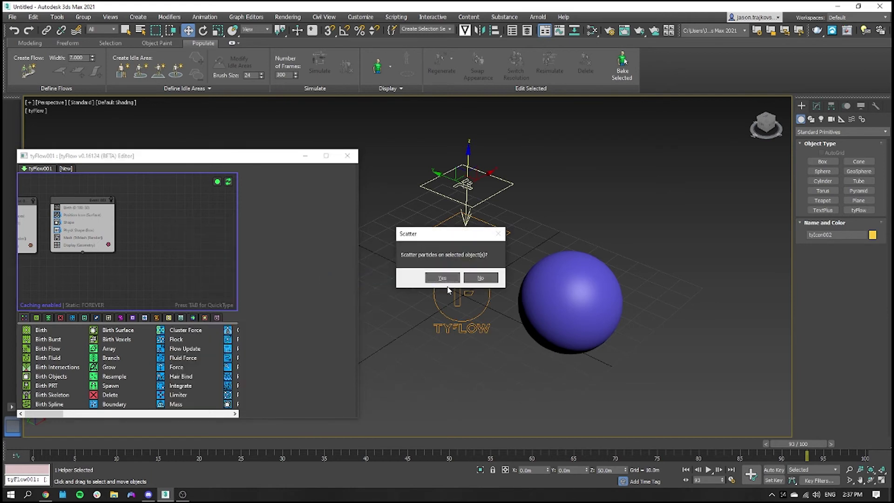
pyautogui.click(474, 279)
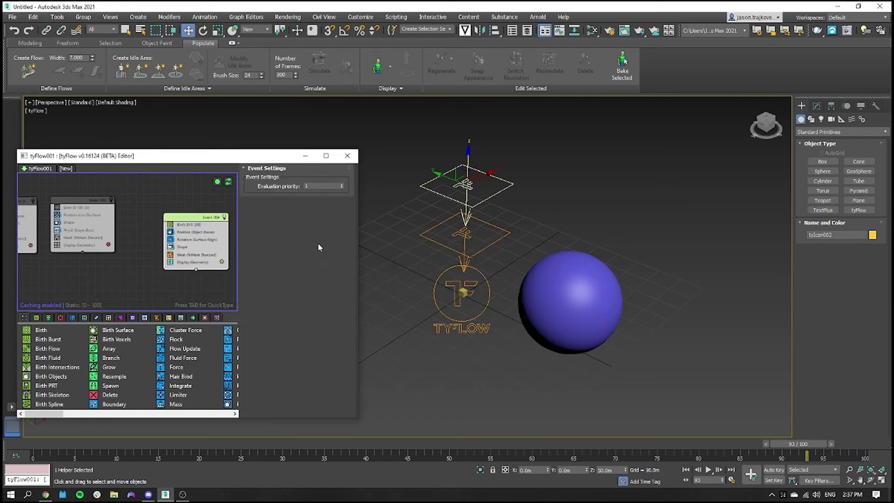
pyautogui.moveTo(190, 219); pyautogui.dragTo(160, 200)
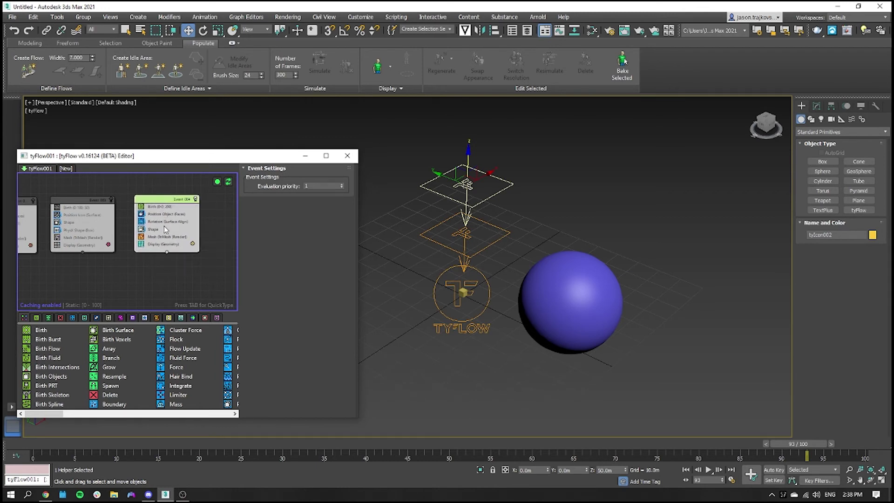
# Assign the blue sphere as the scatter surface in the new event's Position Object operator.
pyautogui.click(164, 214)
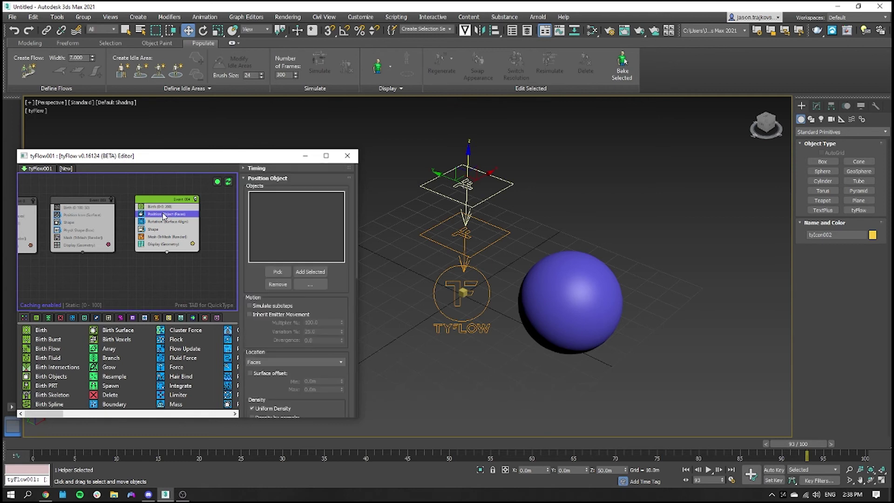
pyautogui.click(279, 272)
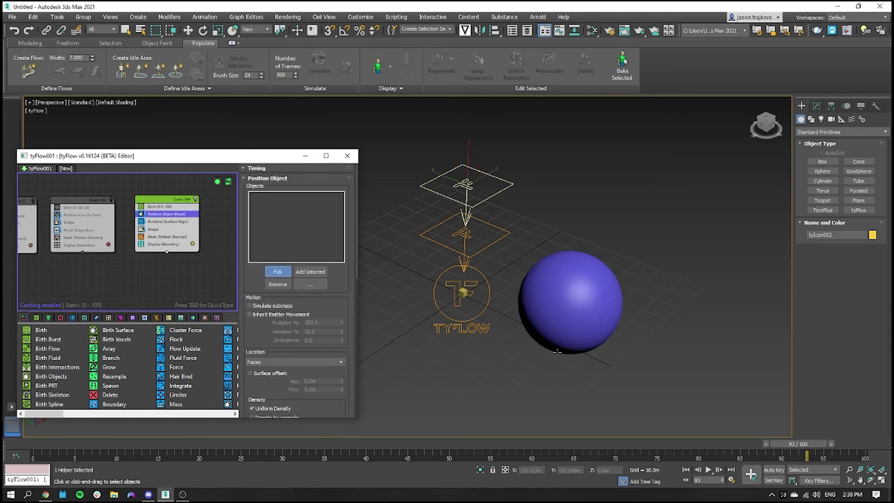
pyautogui.click(544, 329)
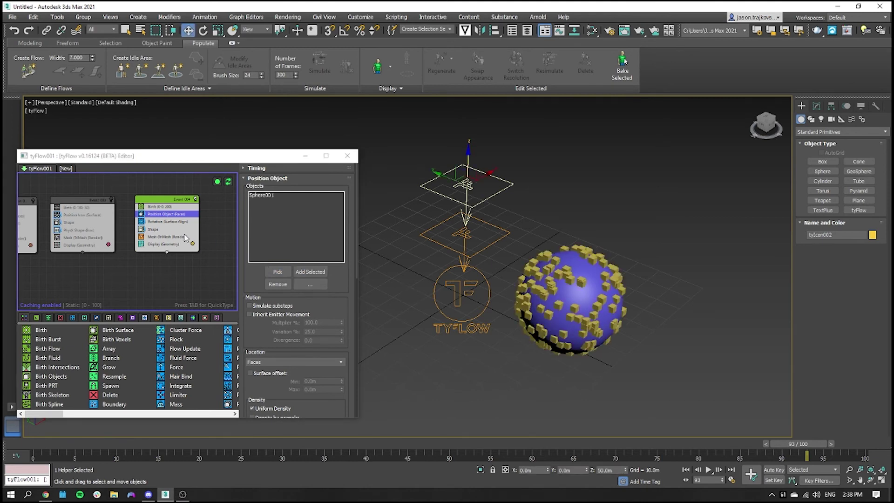
# Set the 3D mesh in the scatter event's Shape operator to Cone (HiRes).
pyautogui.click(162, 230)
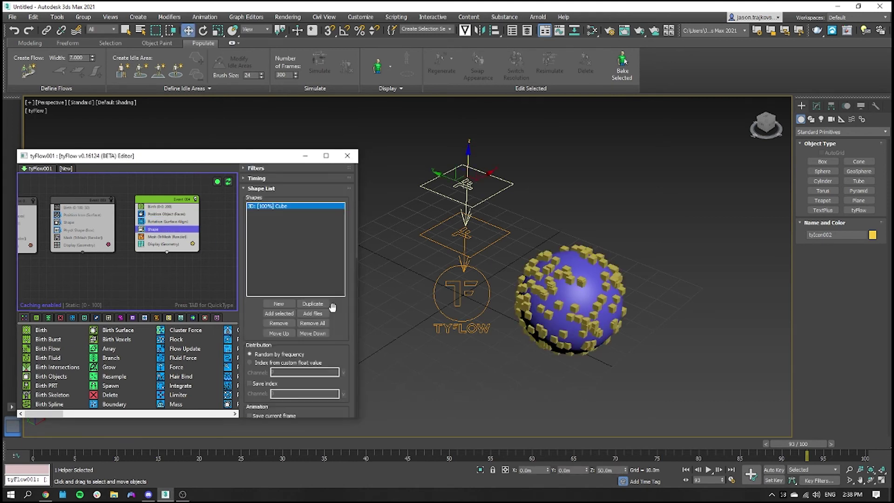
pyautogui.scroll(-3, 368, 316)
pyautogui.scroll(3, 448, 335)
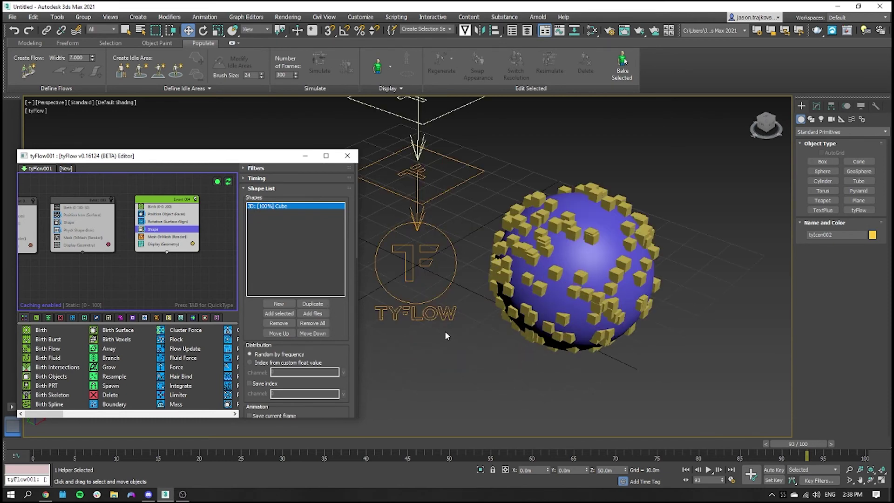
pyautogui.scroll(-5, 315, 320)
pyautogui.scroll(-1, 316, 320)
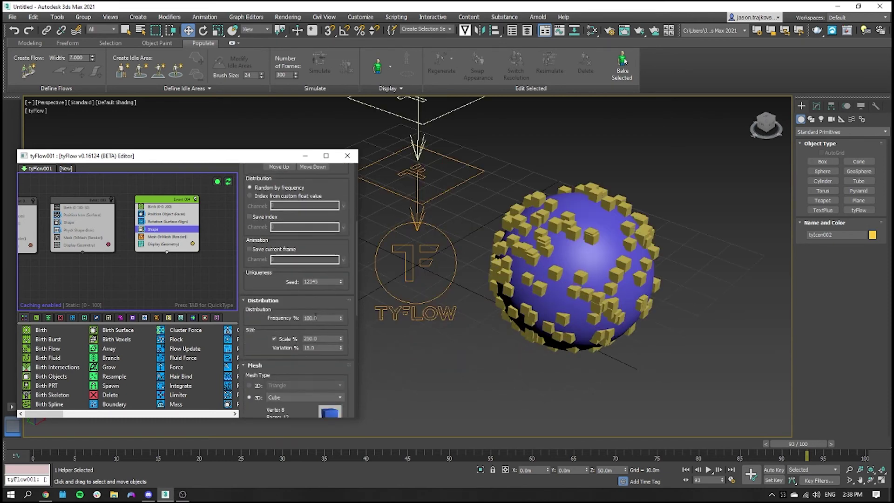
pyautogui.scroll(-1, 314, 346)
pyautogui.scroll(1, 311, 386)
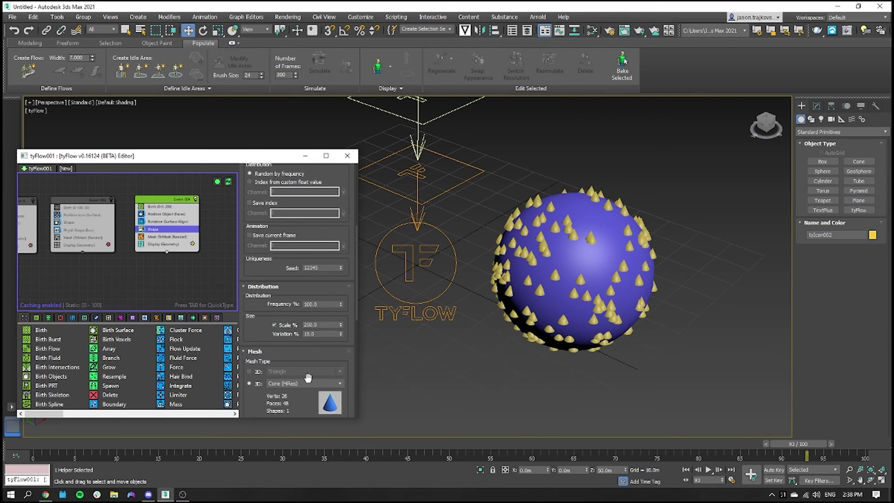
# Try Cylinder (HiRes), Bolt (Hex) and Nail (Straight) as the 3D mesh of the scattered particles.
pyautogui.scroll(-1, 307, 380)
pyautogui.click(305, 382)
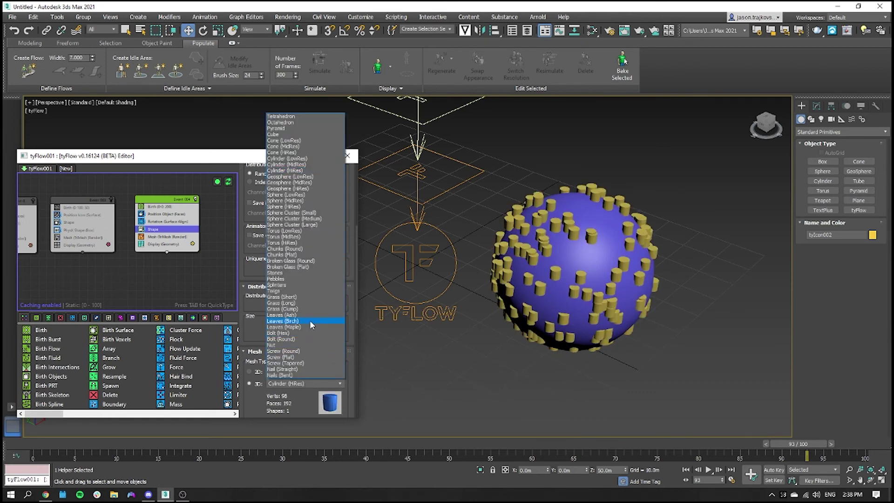
pyautogui.click(306, 329)
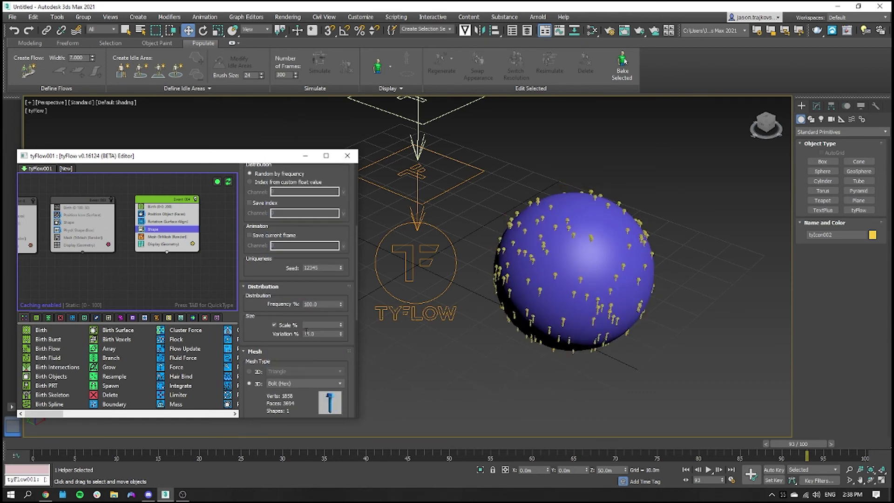
pyautogui.click(307, 385)
pyautogui.click(302, 369)
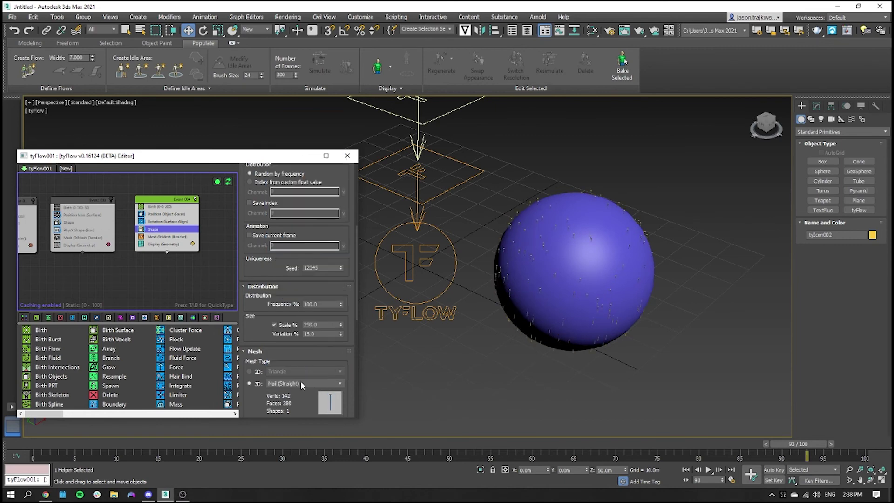
# Set the scattered particles' 3D mesh to Cone (MidRes).
pyautogui.click(301, 383)
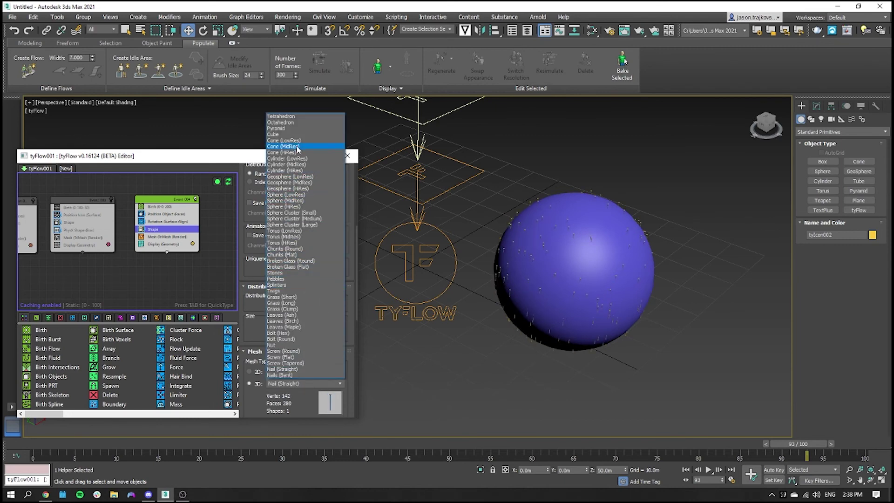
pyautogui.click(297, 148)
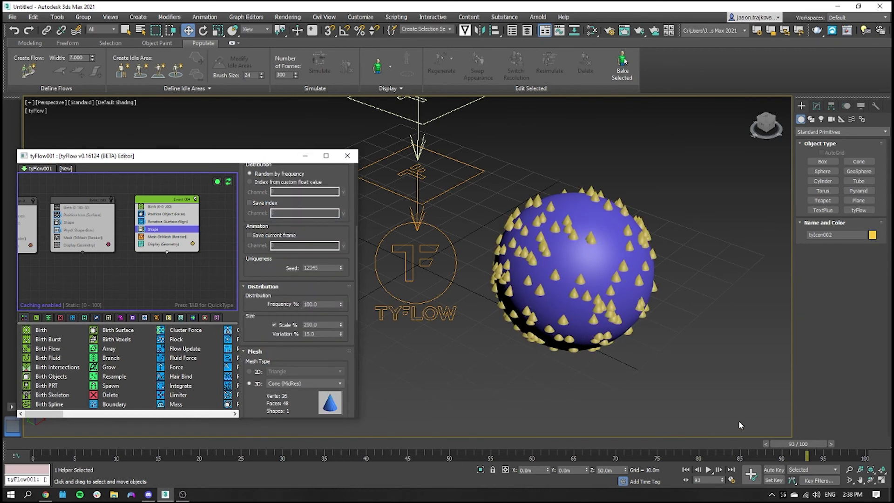
# Play the scatter animation, show the scatter event's Birth operator settings, and stop playback.
pyautogui.click(708, 470)
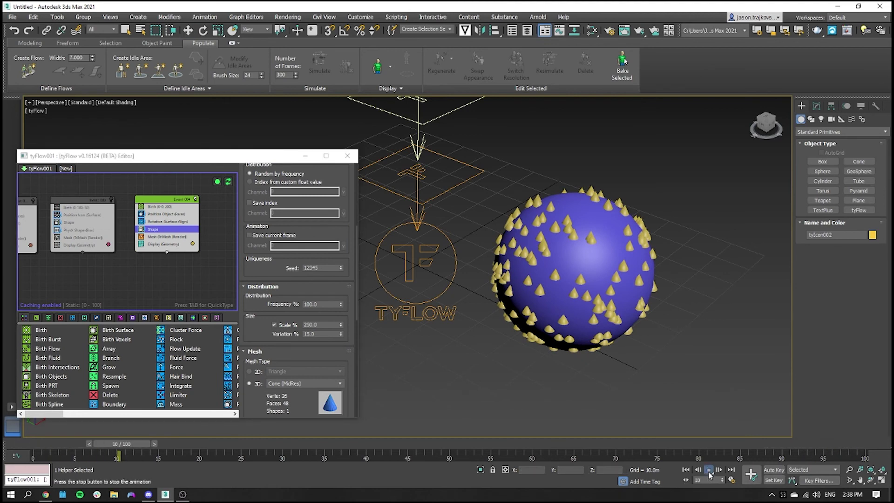
pyautogui.click(166, 207)
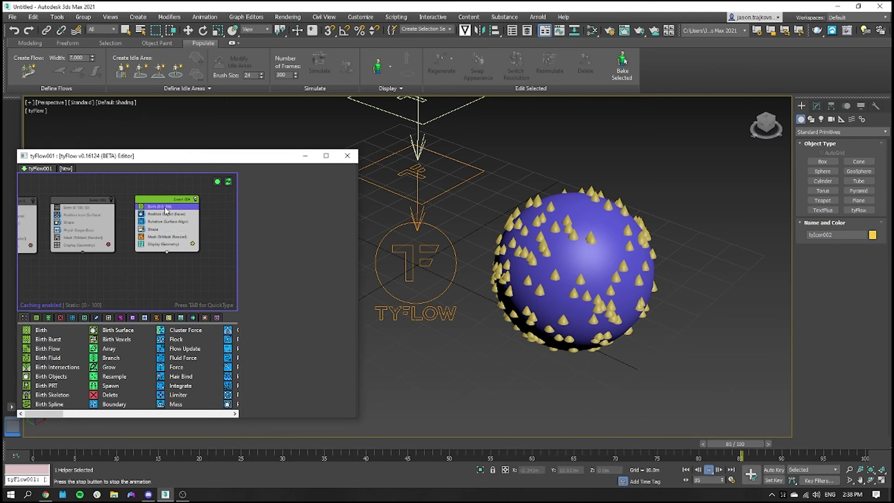
pyautogui.click(709, 471)
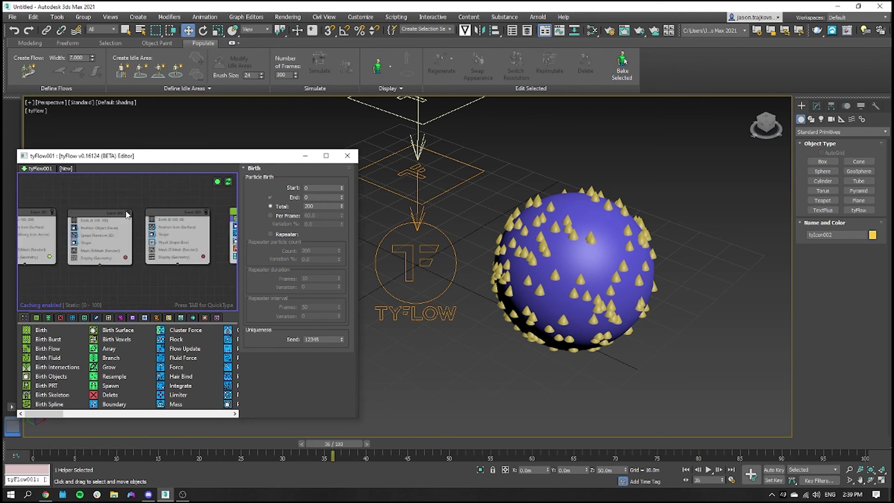
# Enable the object flow event and disable the scatter event with the animation playing.
pyautogui.click(128, 213)
pyautogui.click(708, 470)
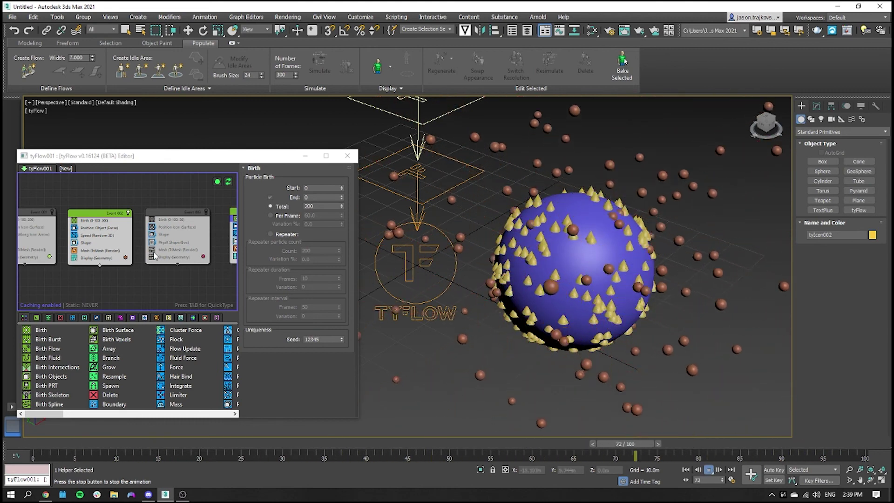
pyautogui.moveTo(195, 286); pyautogui.dragTo(130, 278, button='middle')
pyautogui.click(225, 203)
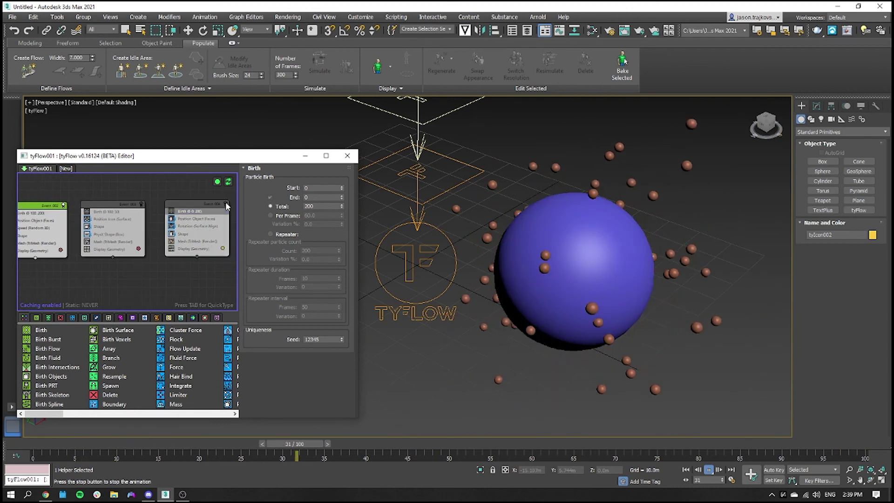
# Disable the object flow event so all four preset events are off, and stop the animation.
pyautogui.moveTo(192, 259); pyautogui.dragTo(214, 266, button='middle')
pyautogui.scroll(-2, 214, 267)
pyautogui.scroll(-1, 157, 240)
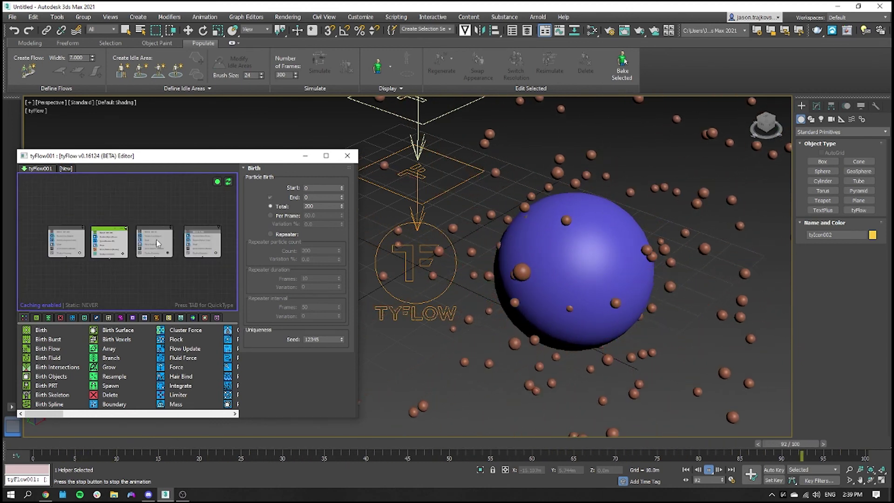
pyautogui.click(126, 230)
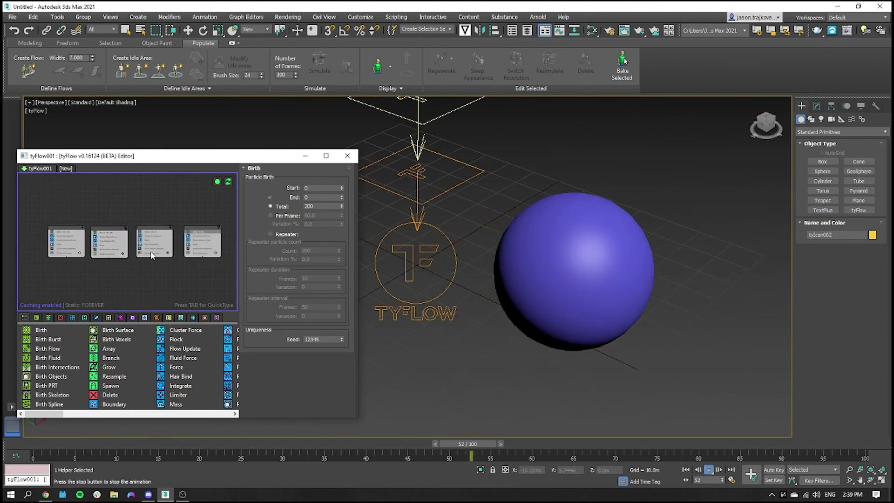
pyautogui.scroll(2, 101, 234)
pyautogui.scroll(1, 102, 235)
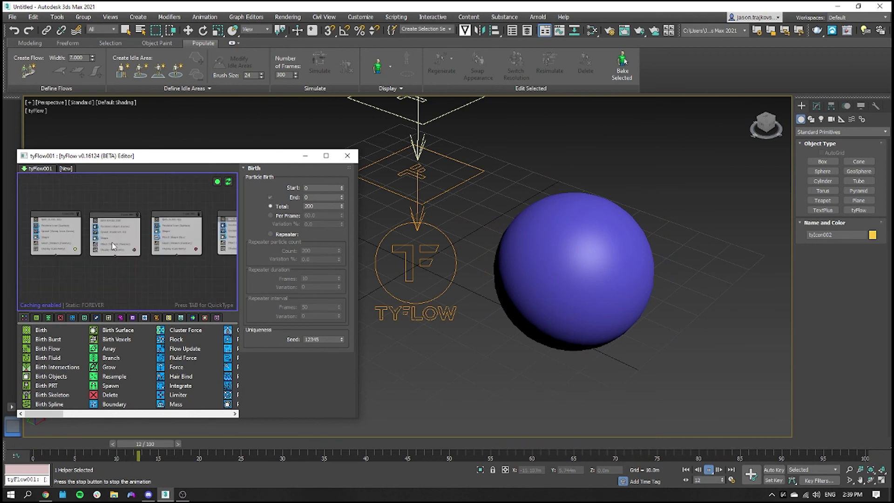
pyautogui.click(707, 470)
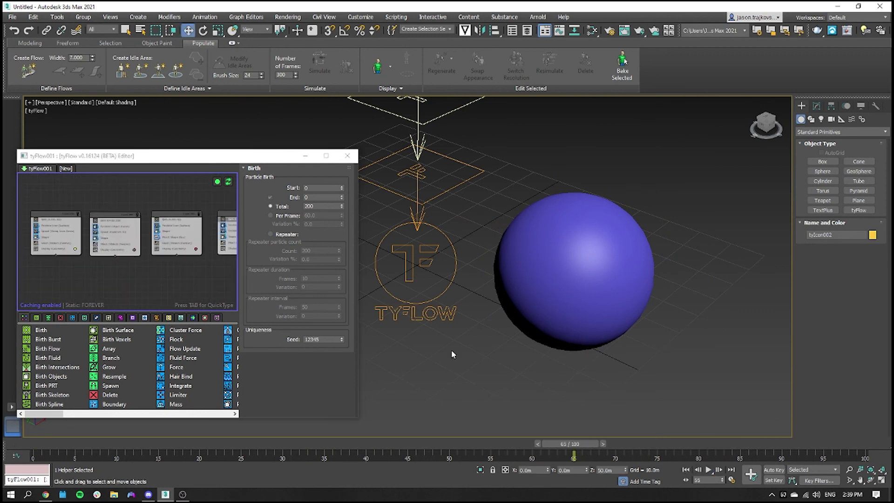